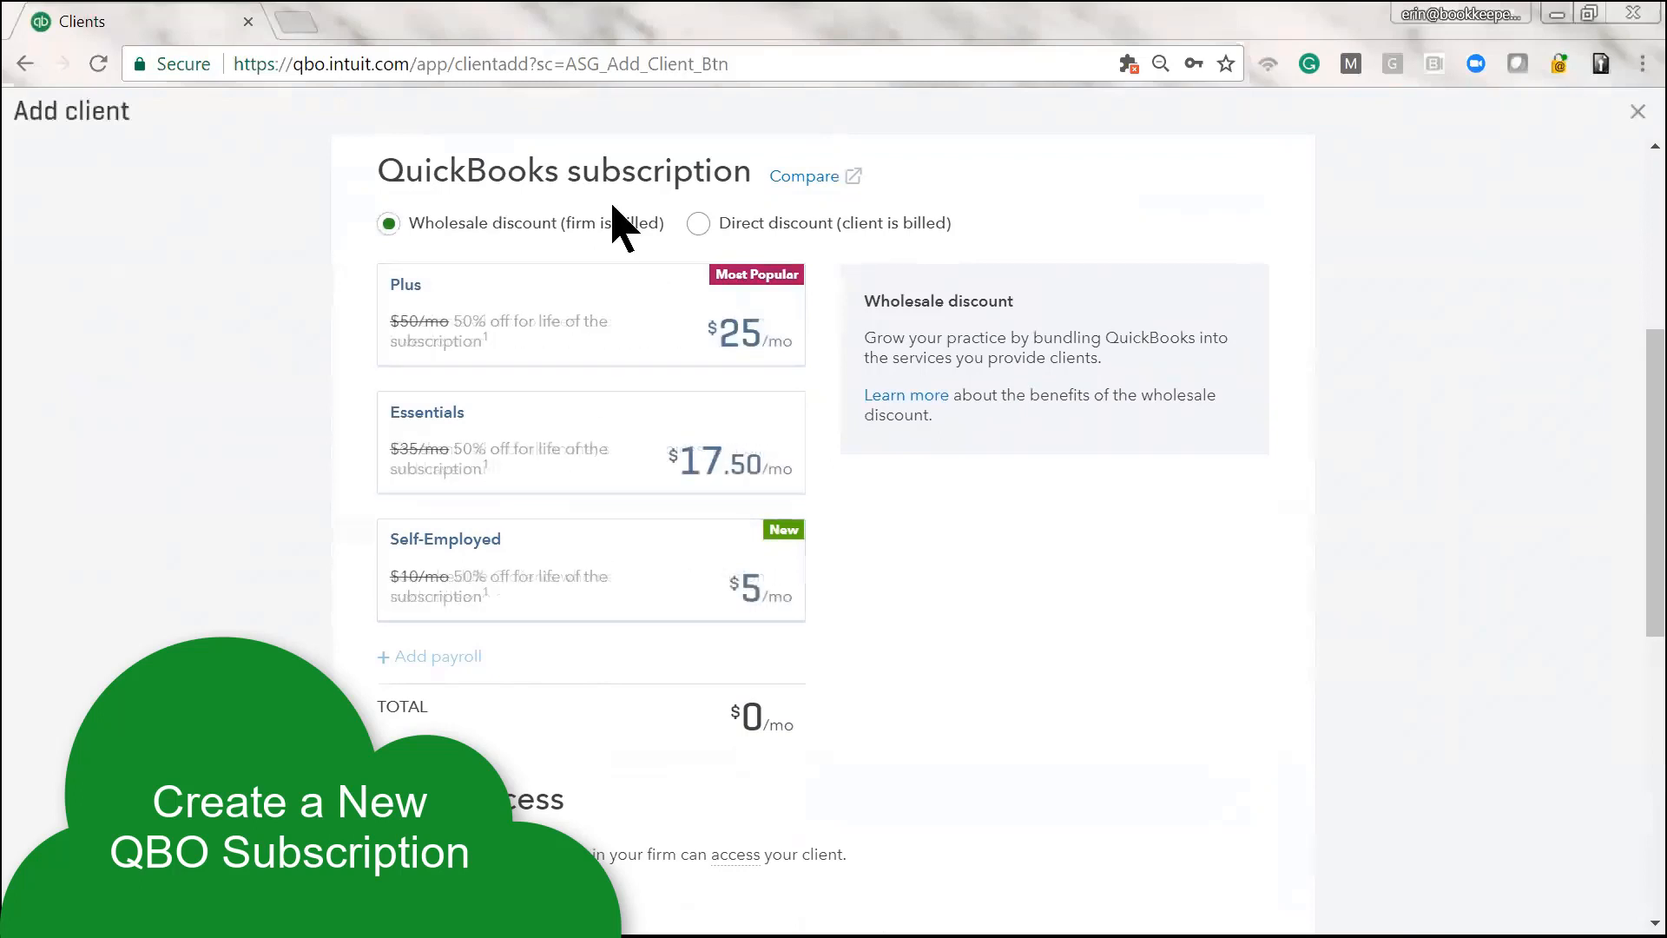
Save Joshua Tree Yacht Club with Direct discount on the Plus plan, yourself as Master Admin
click(696, 228)
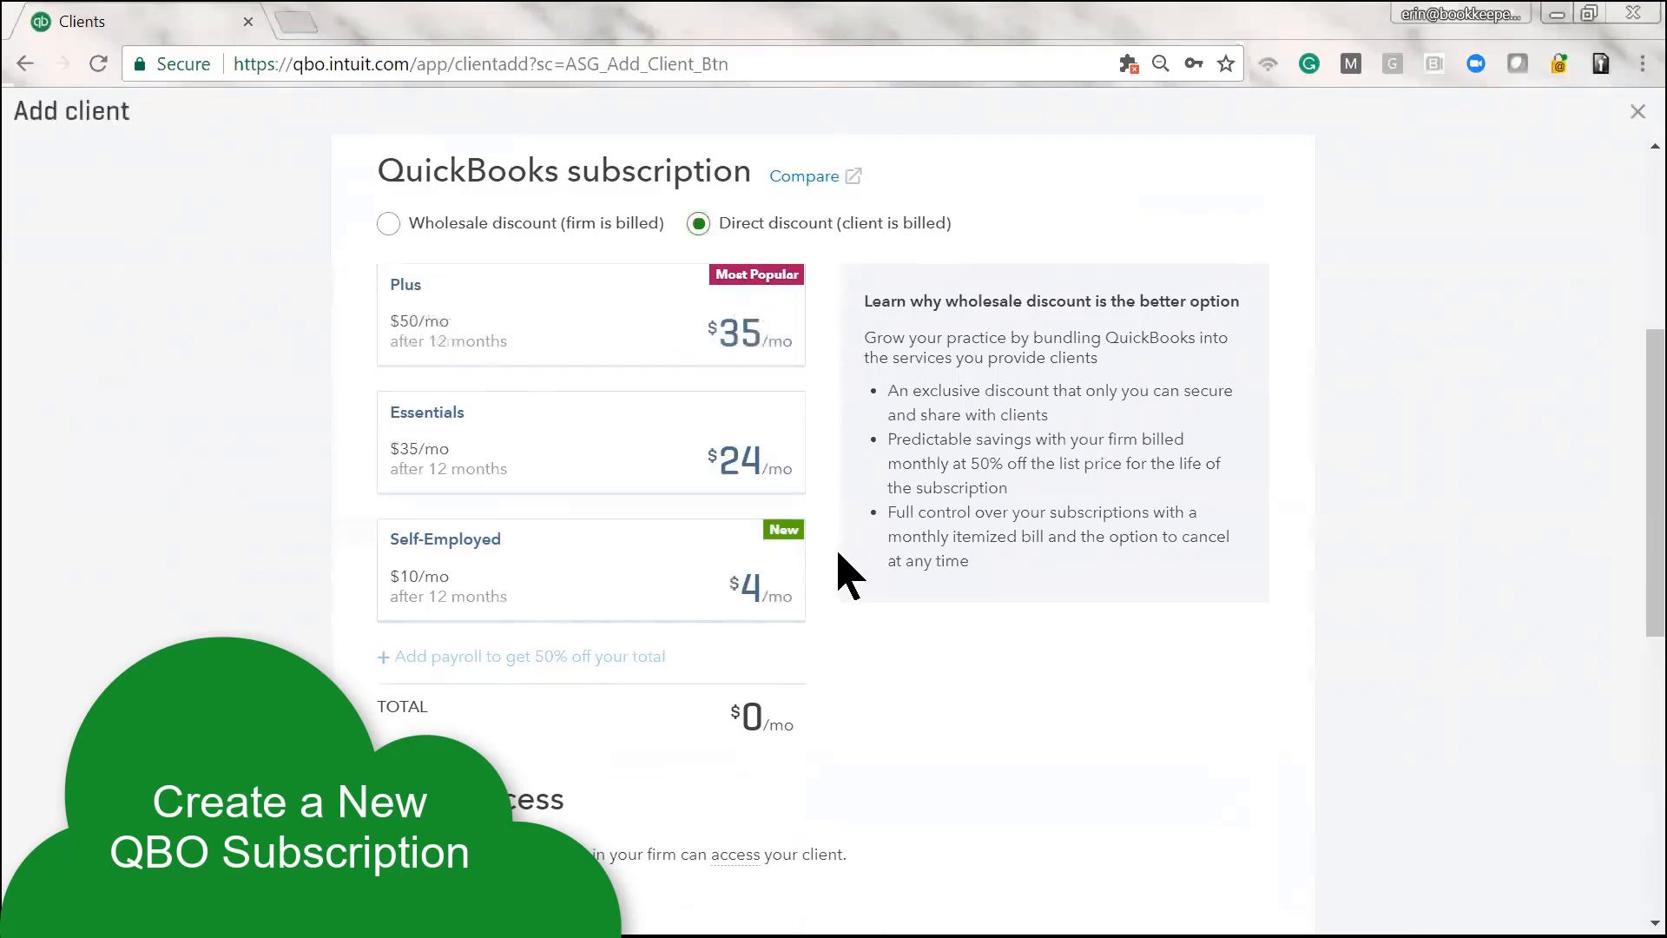
scroll(781, 625, up, 1)
click(589, 475)
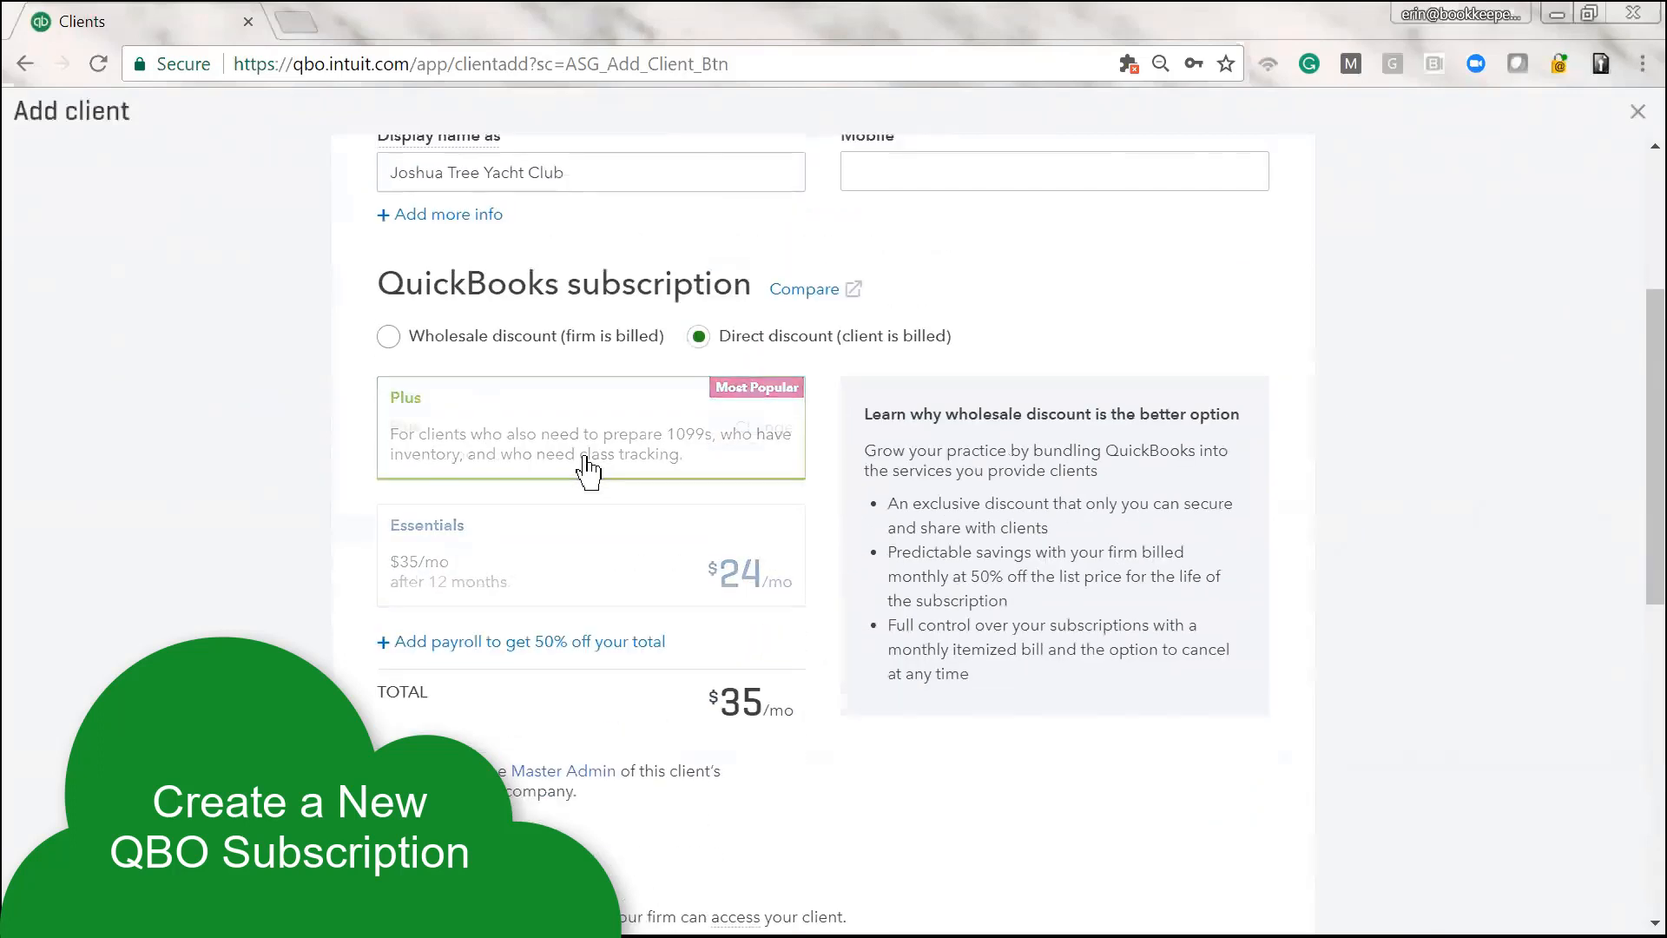
scroll(715, 785, down, 5)
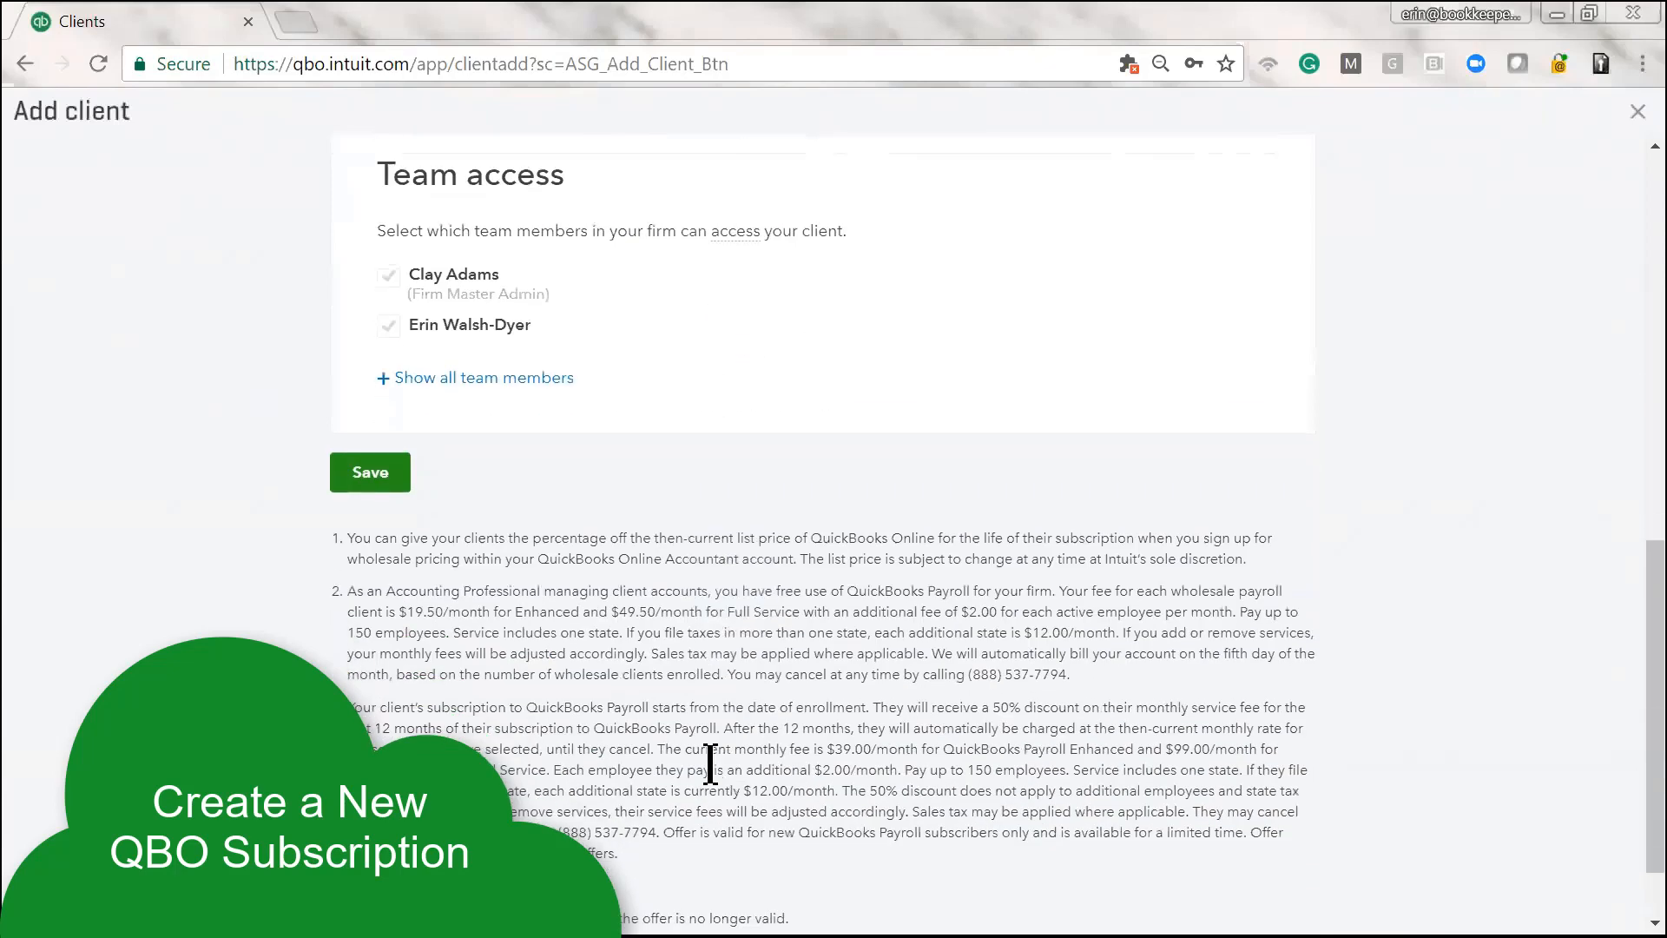
scroll(710, 773, up, 4)
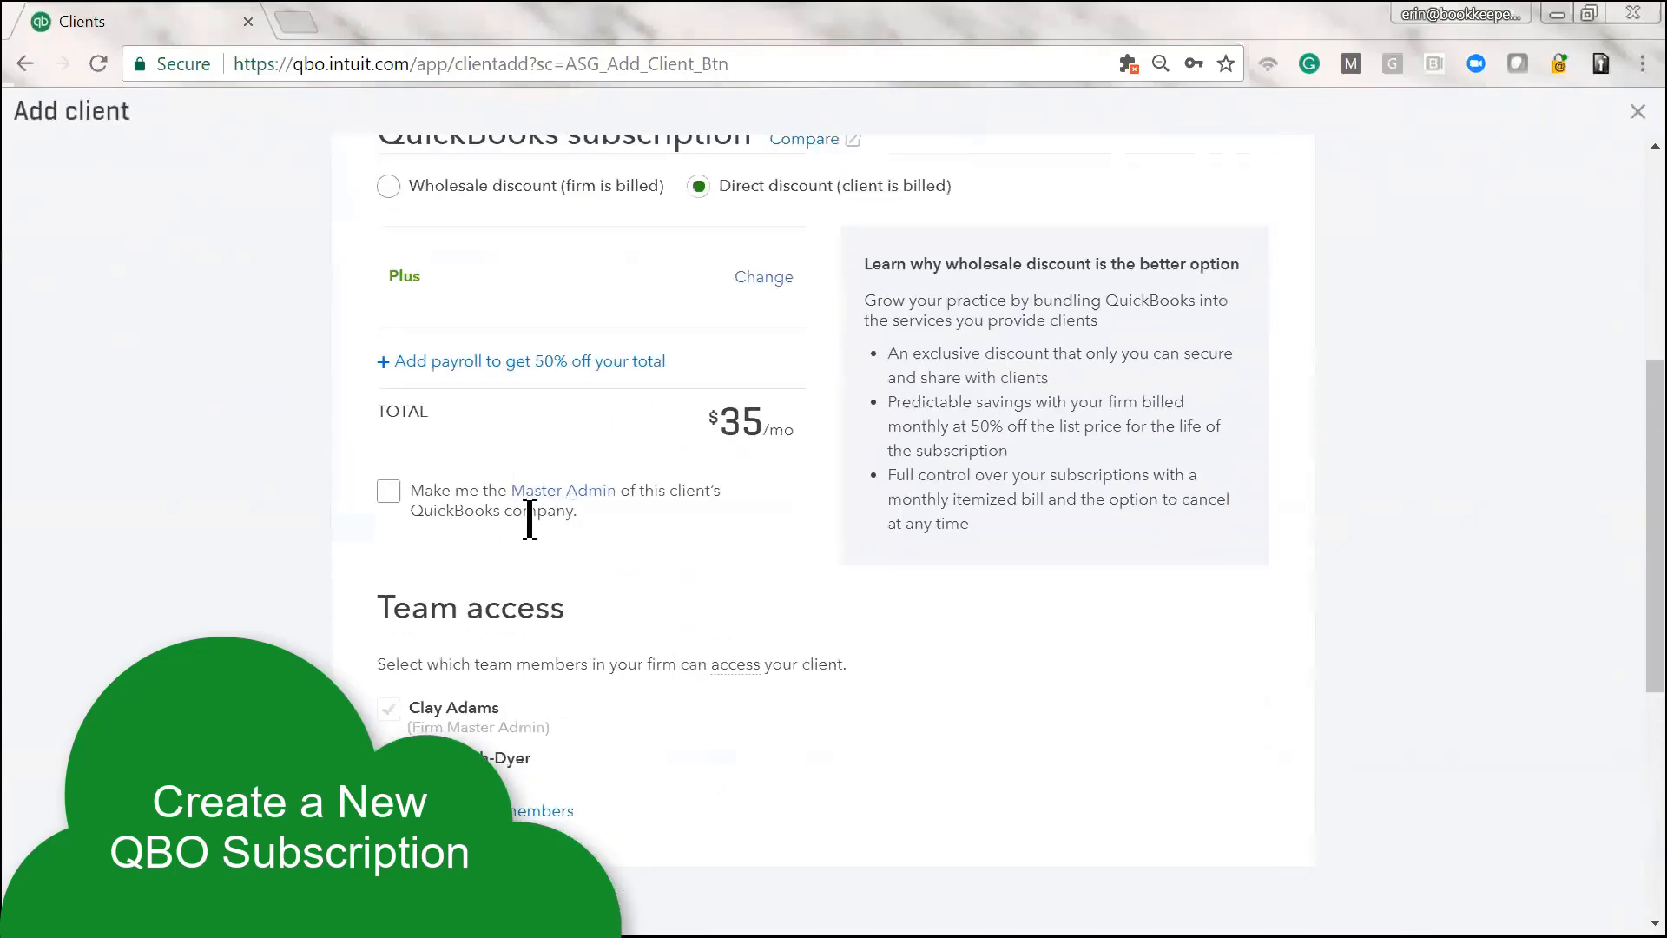
click(388, 491)
scroll(726, 633, down, 2)
click(347, 721)
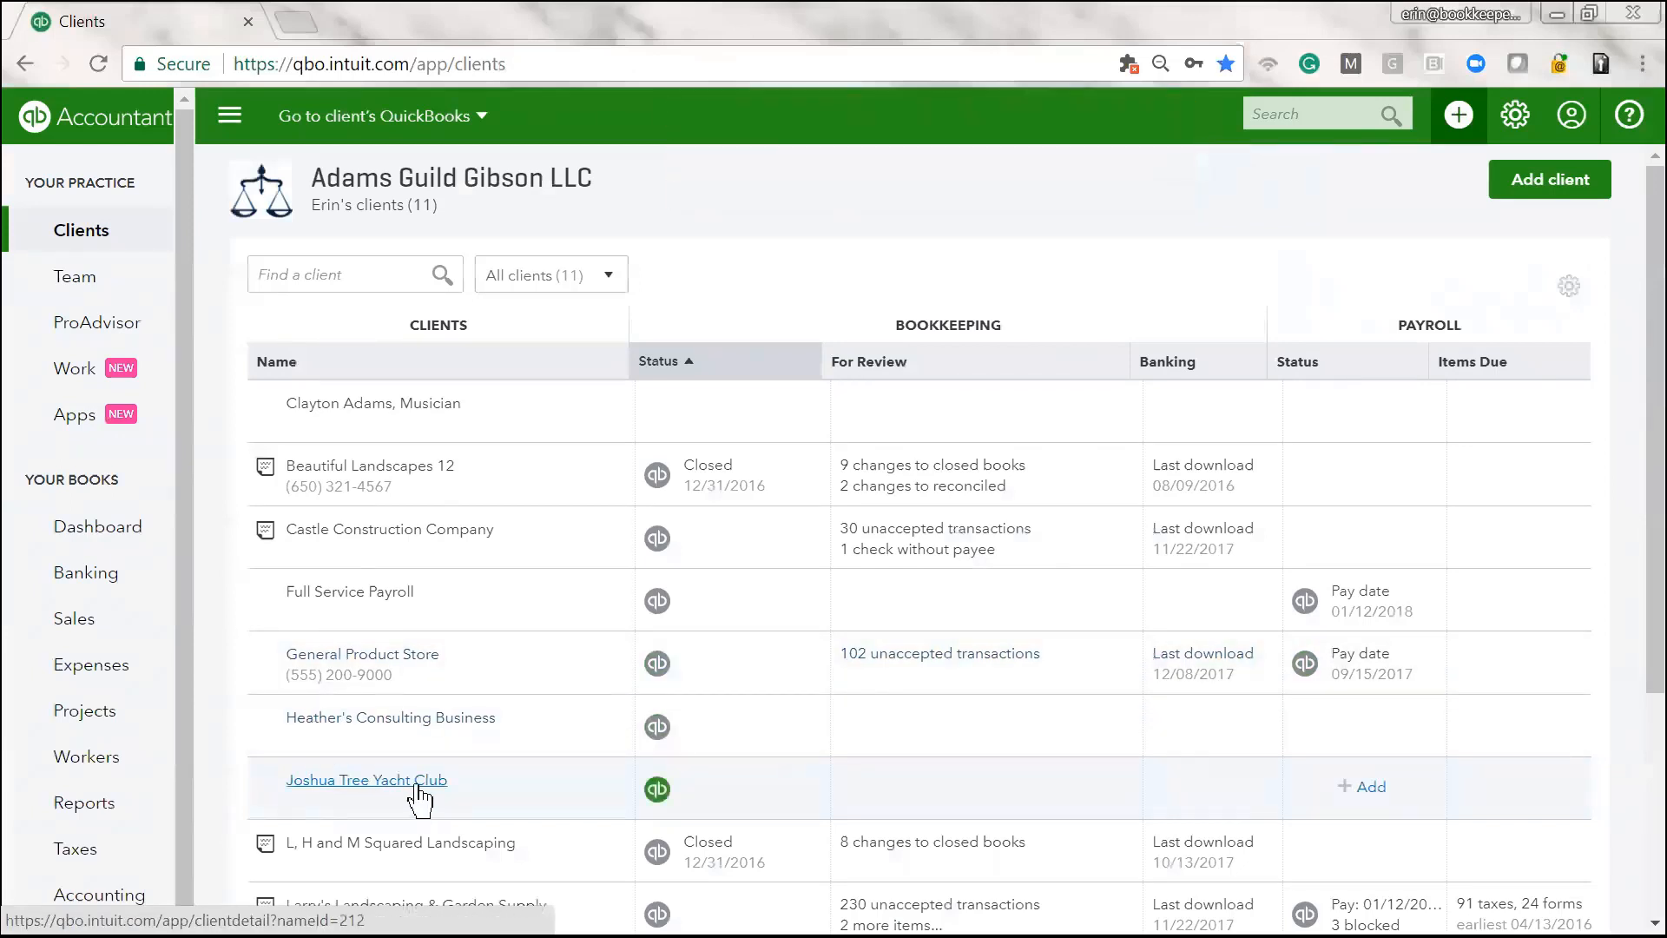
Open Joshua Tree Yacht Club's QuickBooks company from its row in the Clients list
click(653, 790)
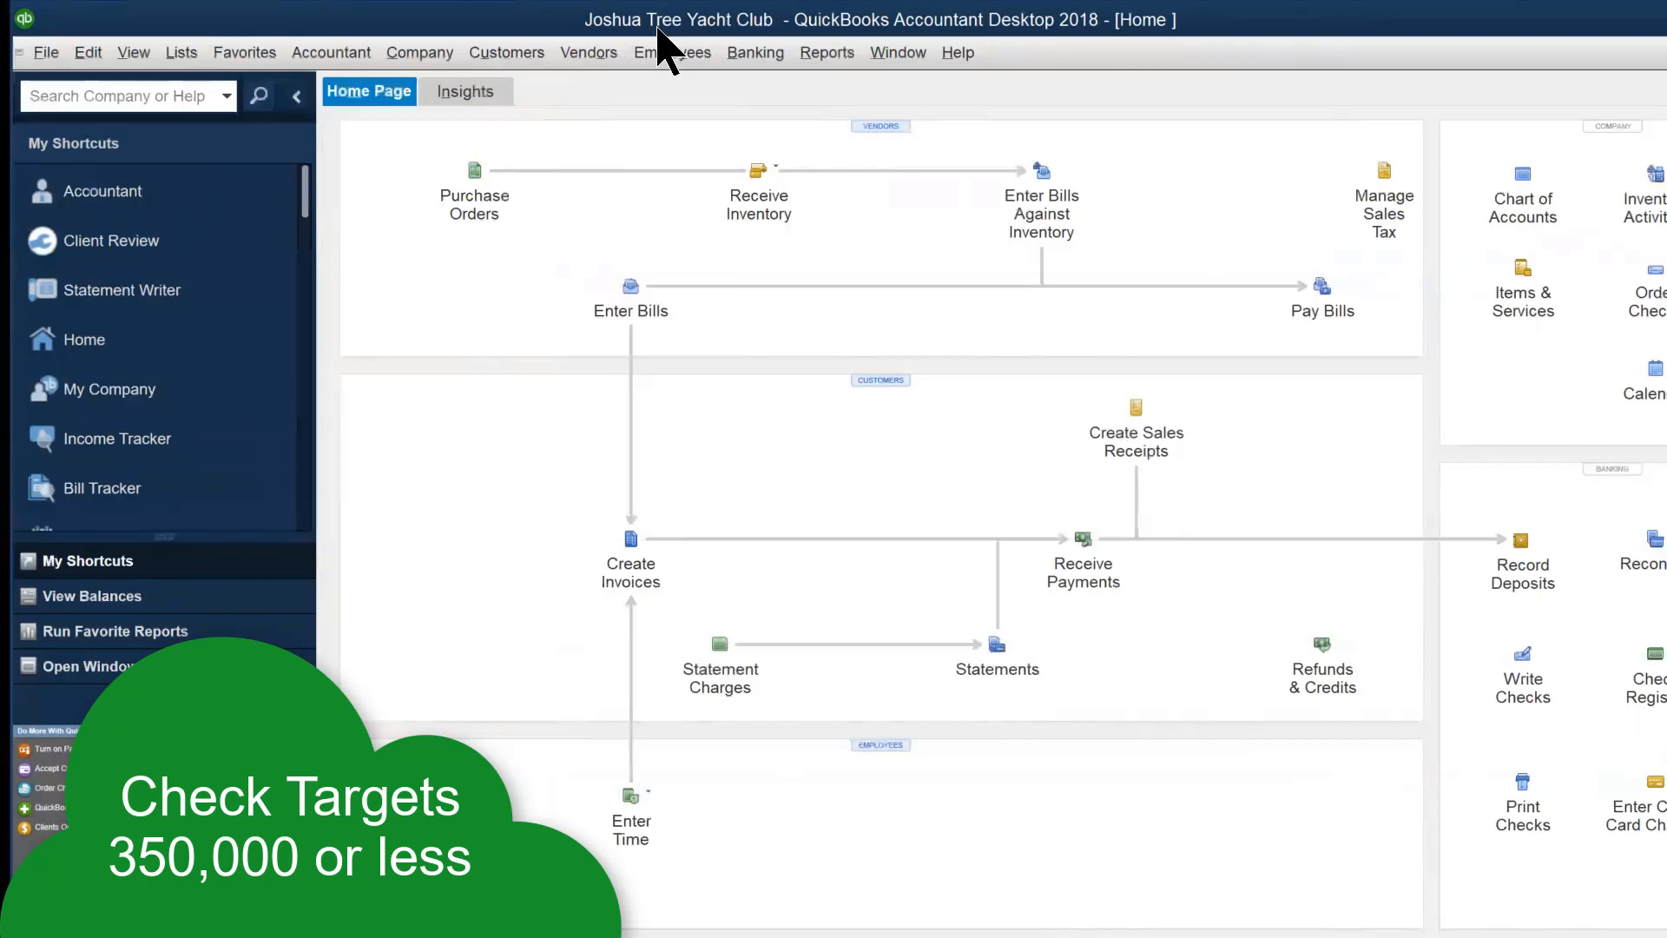
Confirm the file's 34 total targets via F2, then run Verify Data, which finds no problems
key(F2)
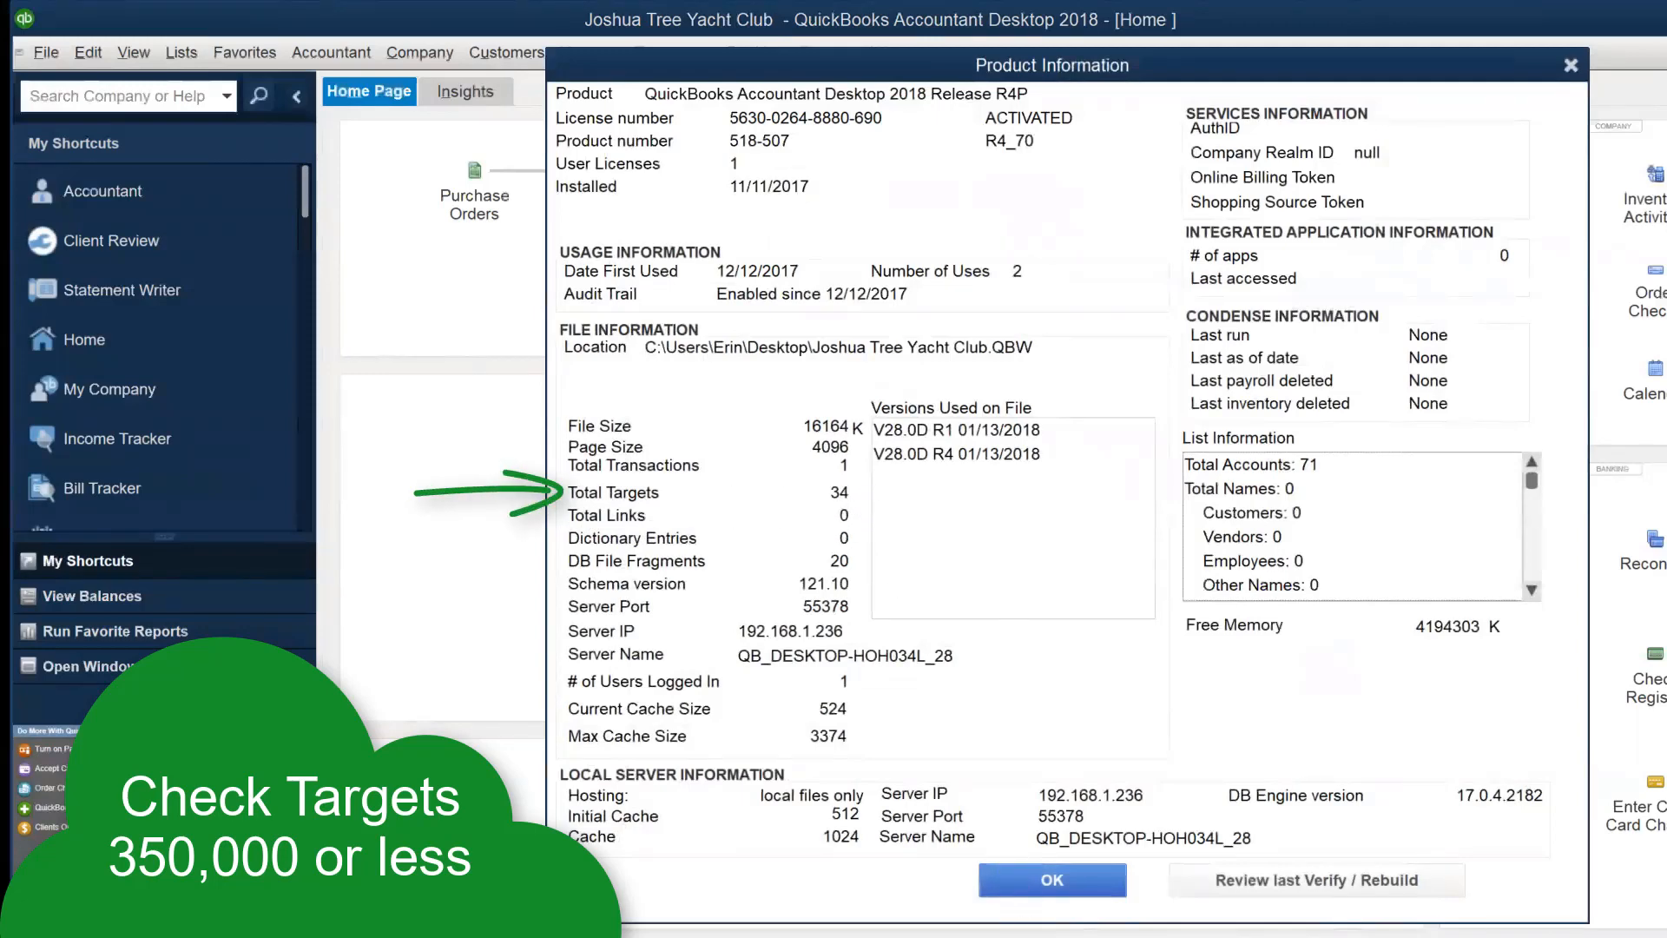
key(Return)
click(46, 53)
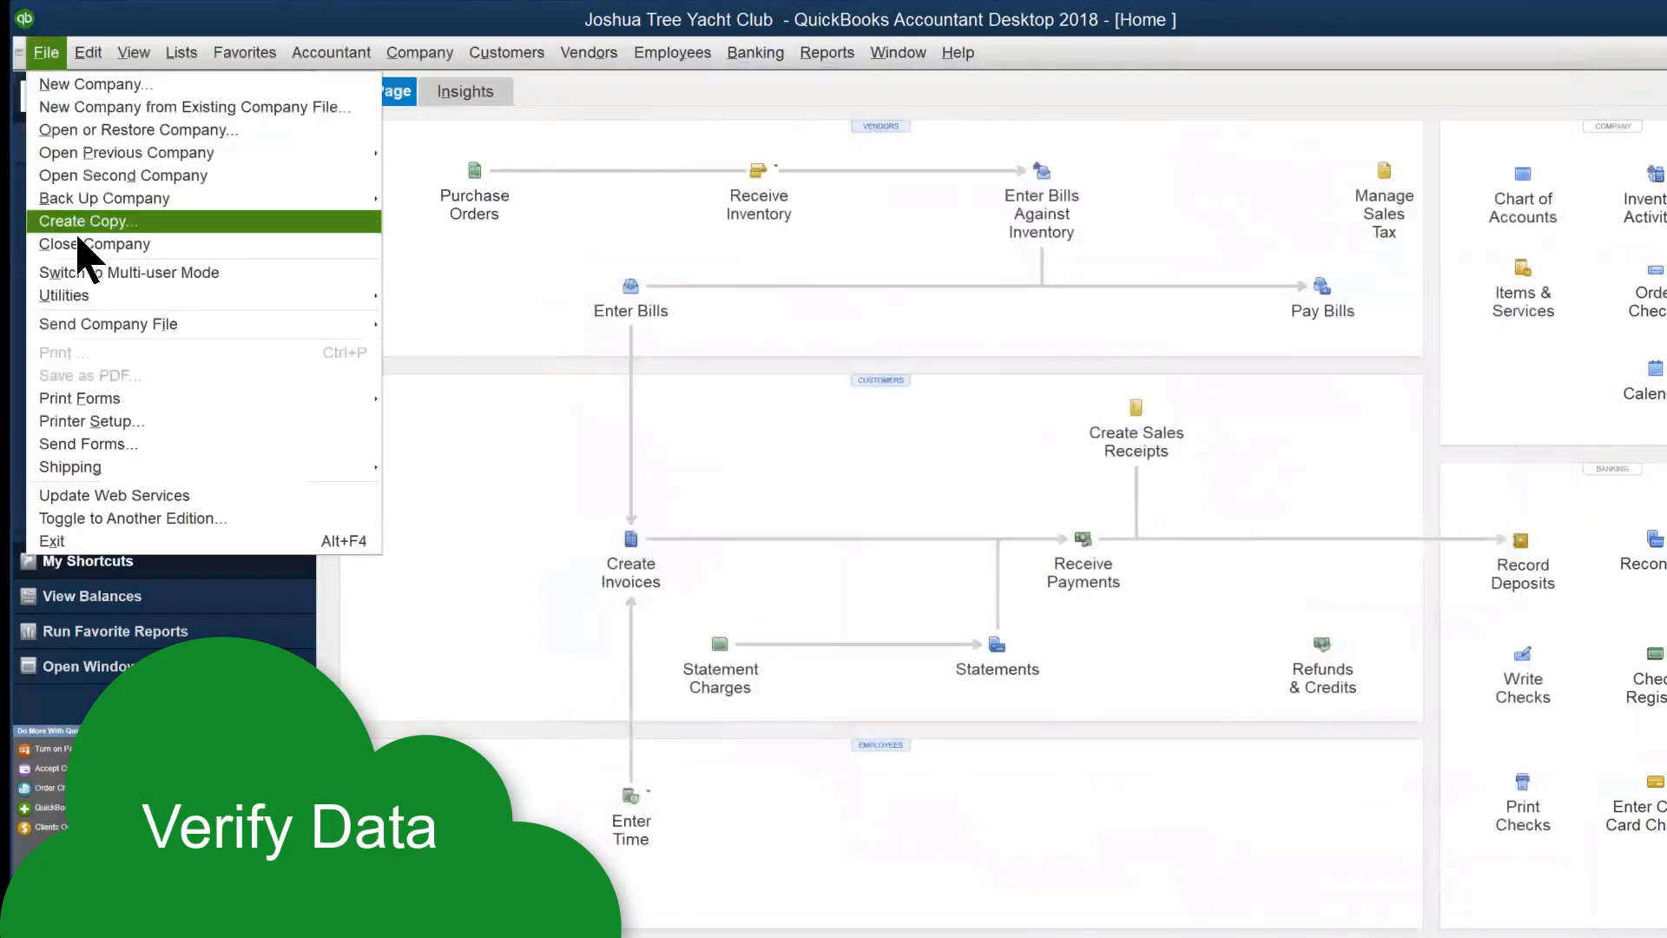
mouse_move(79, 296)
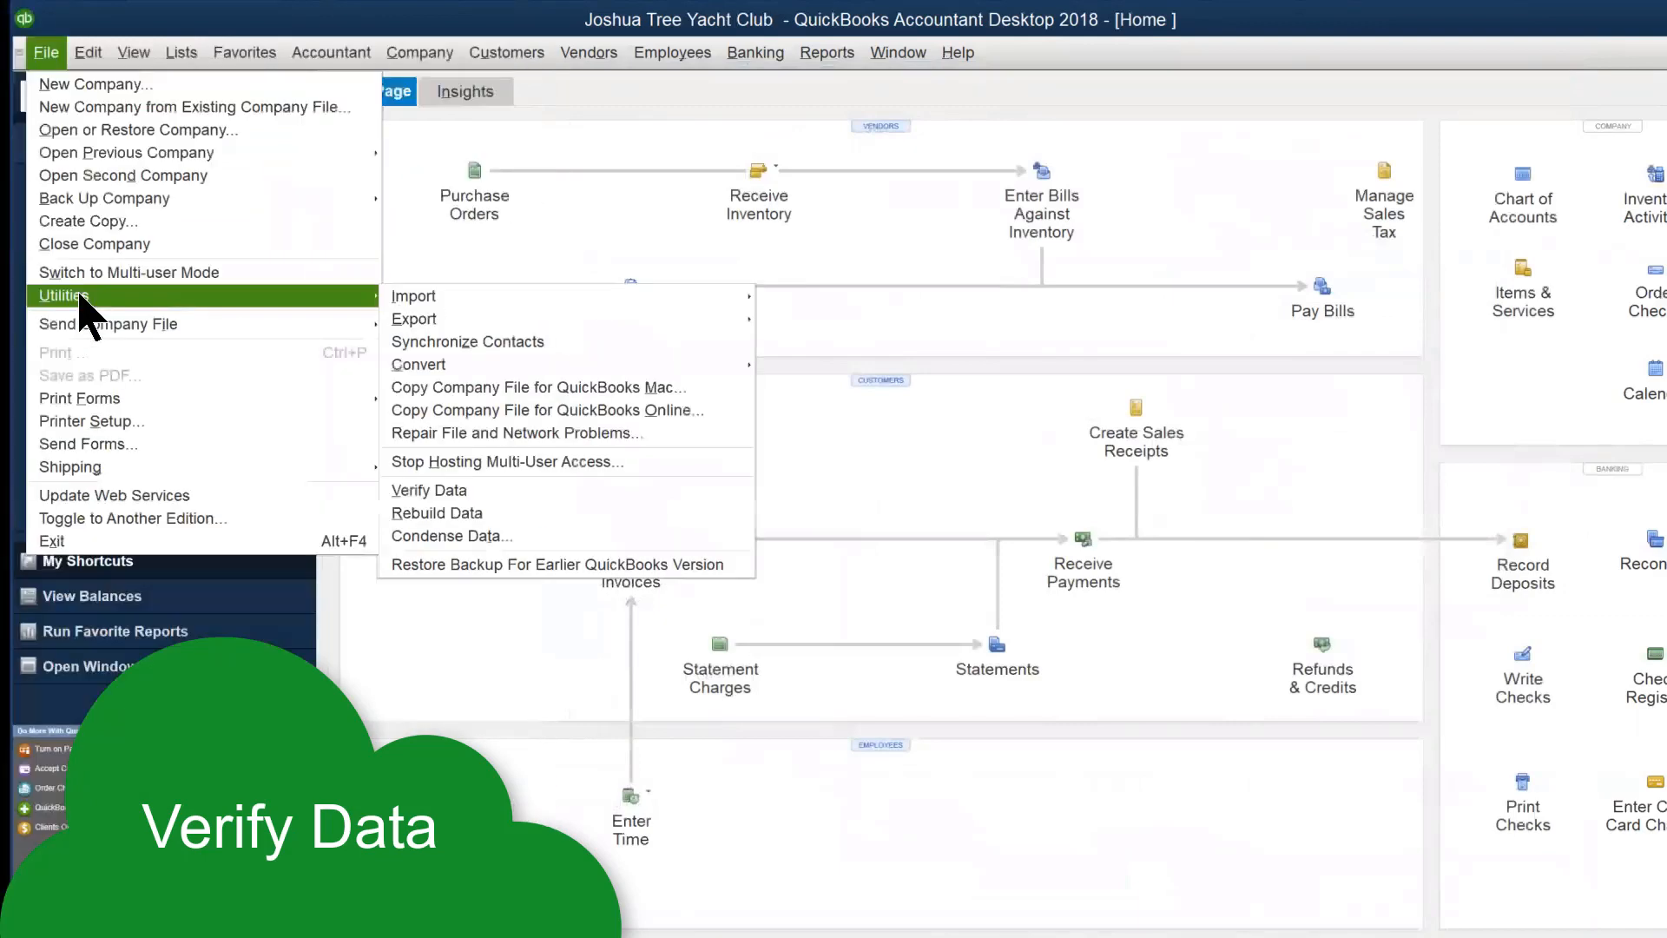
click(464, 492)
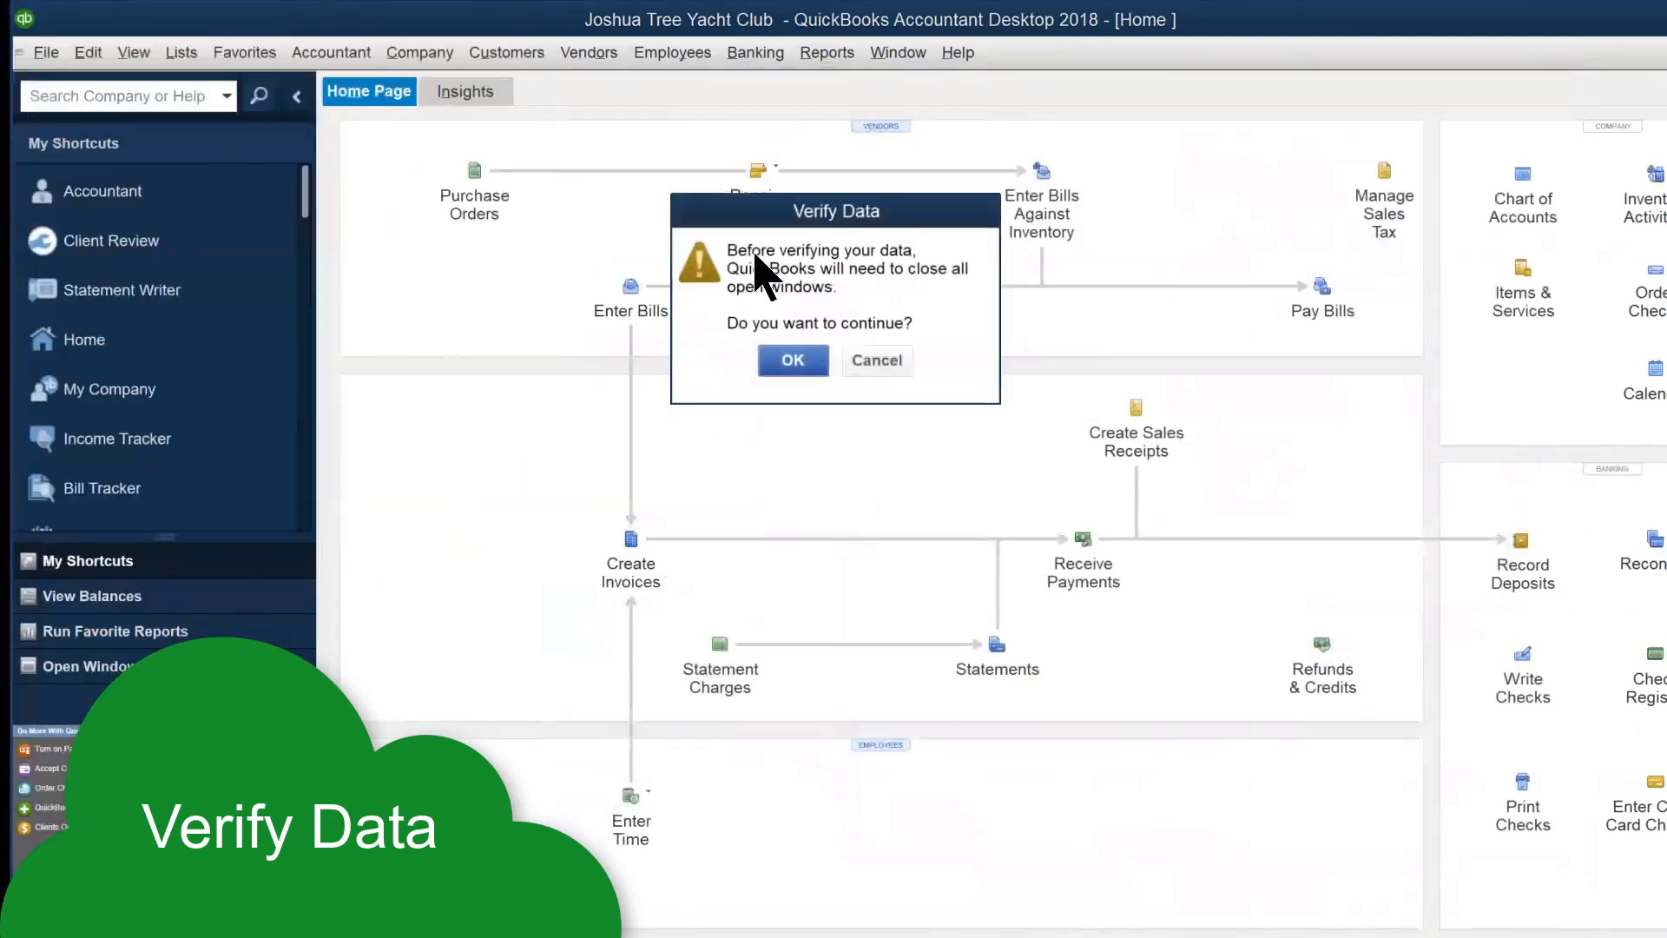
click(793, 365)
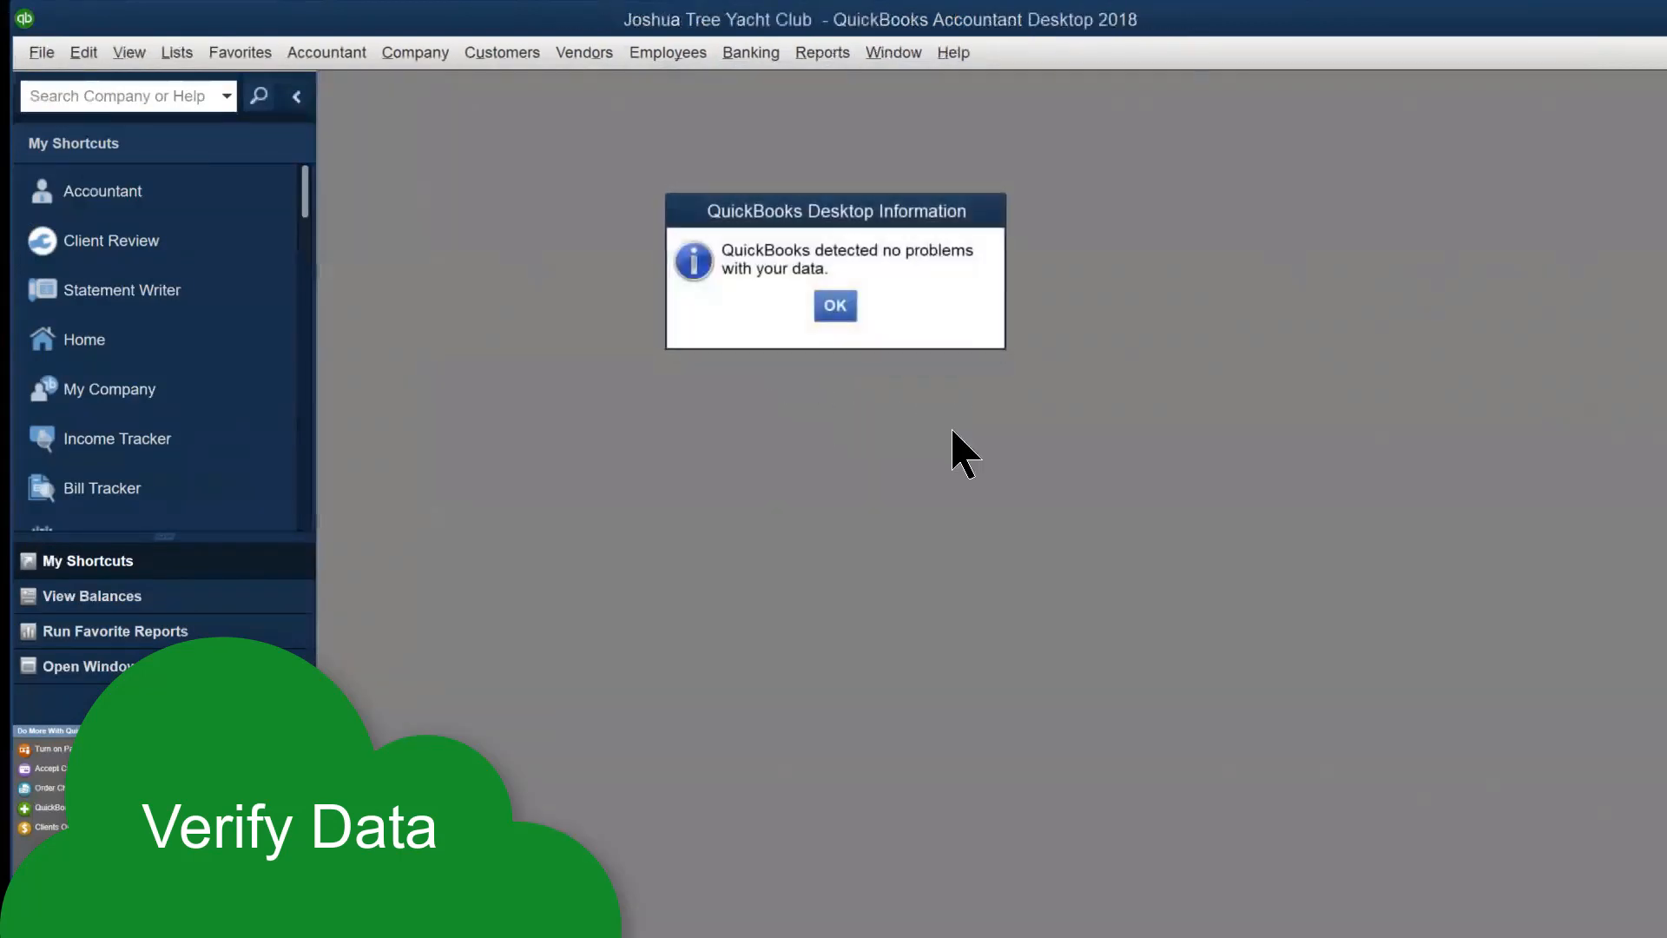
click(835, 307)
click(41, 54)
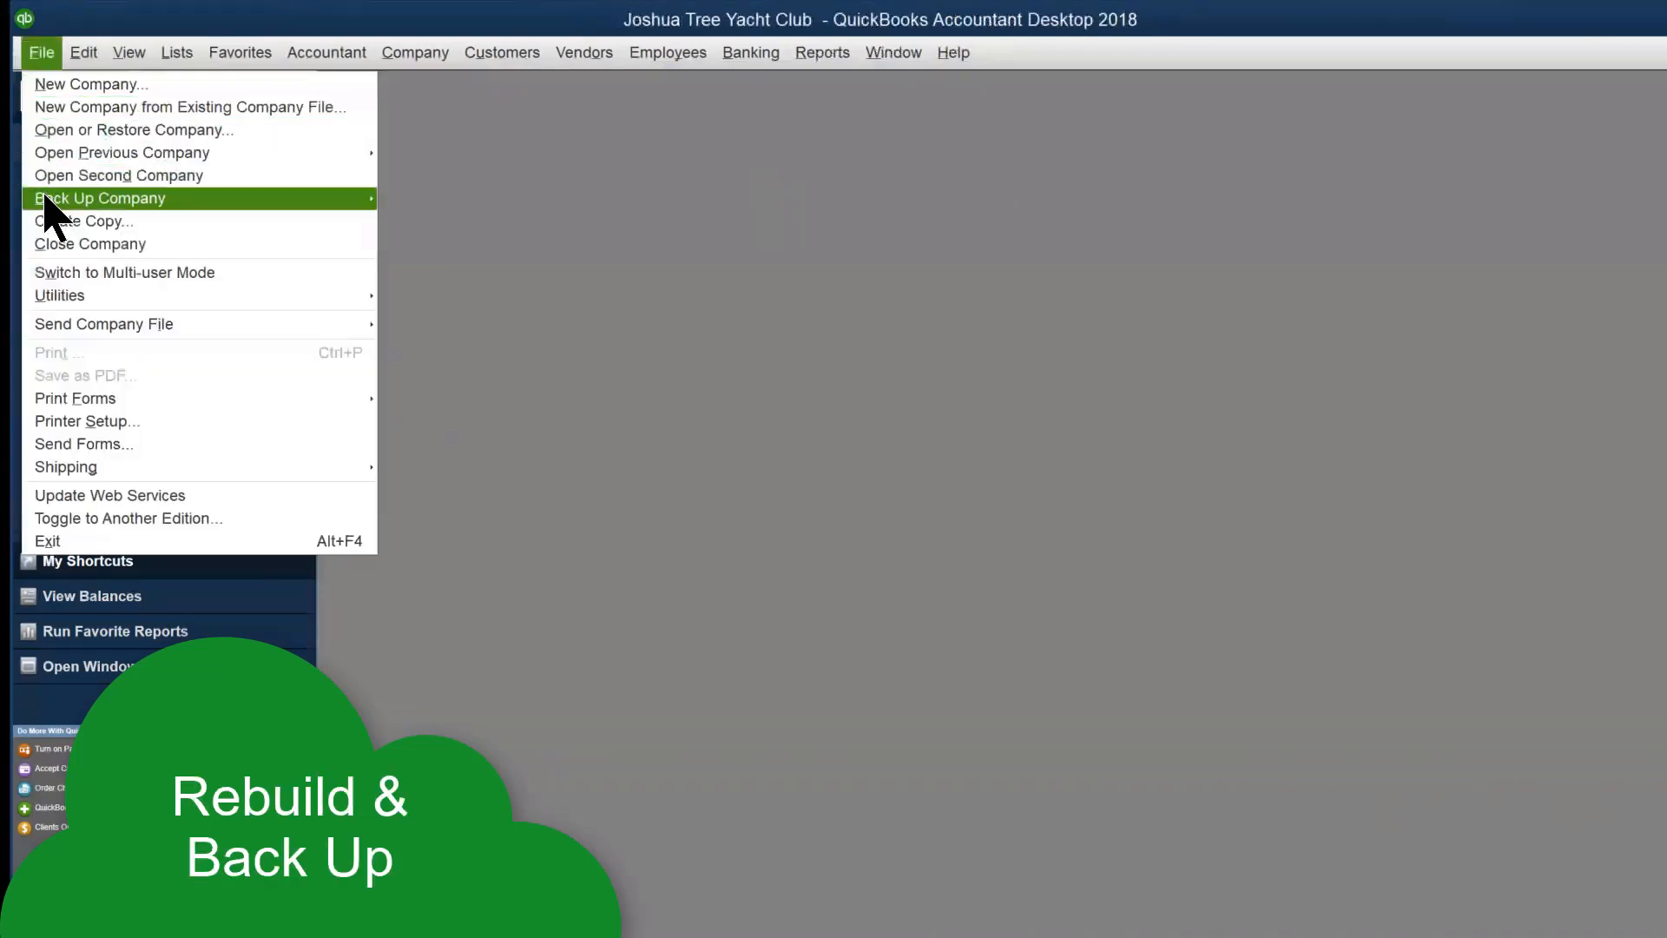
Back up the company locally to the Desktop and run Rebuild Data, which finds 0 issues
mouse_move(50, 297)
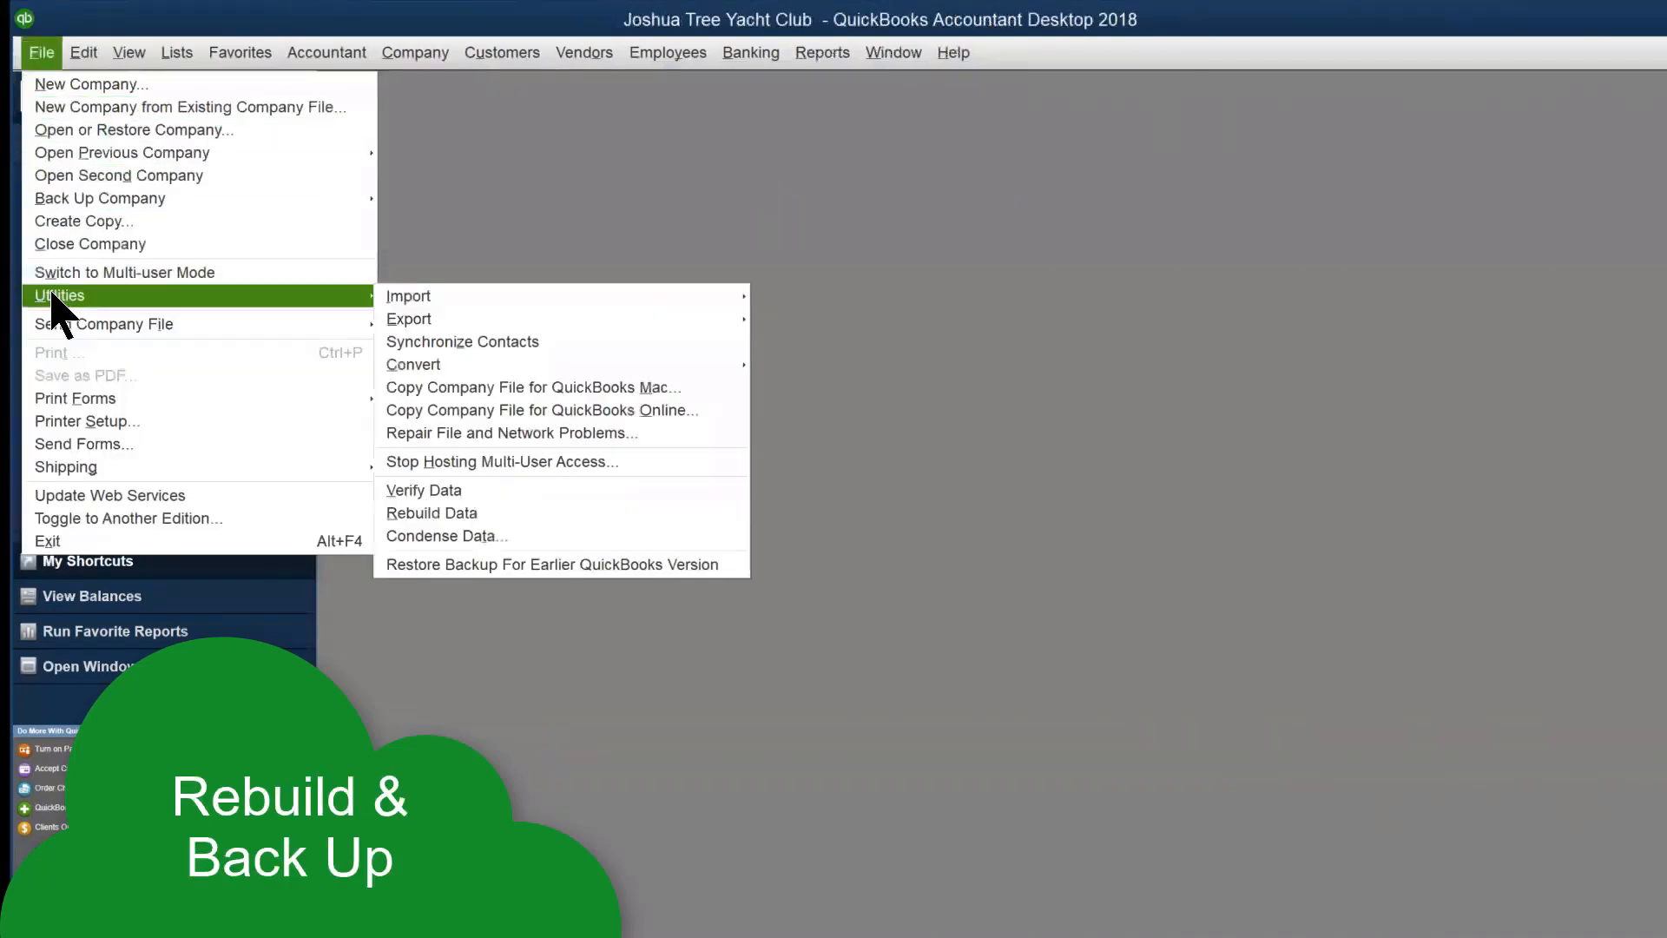
click(479, 516)
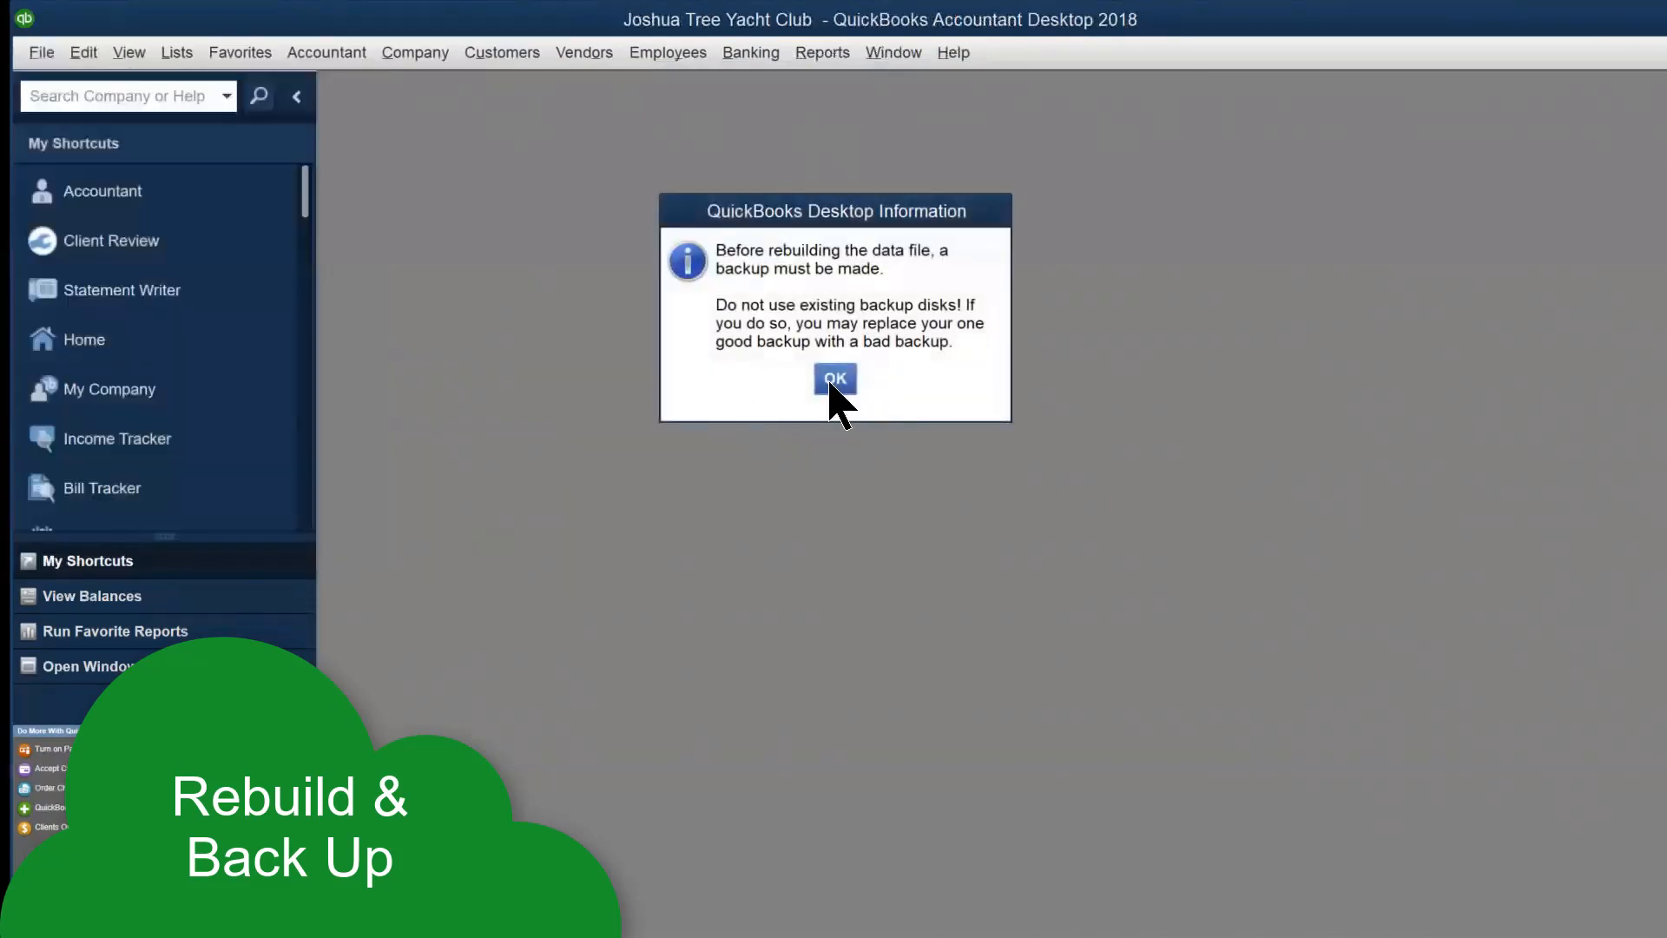
click(832, 382)
click(633, 691)
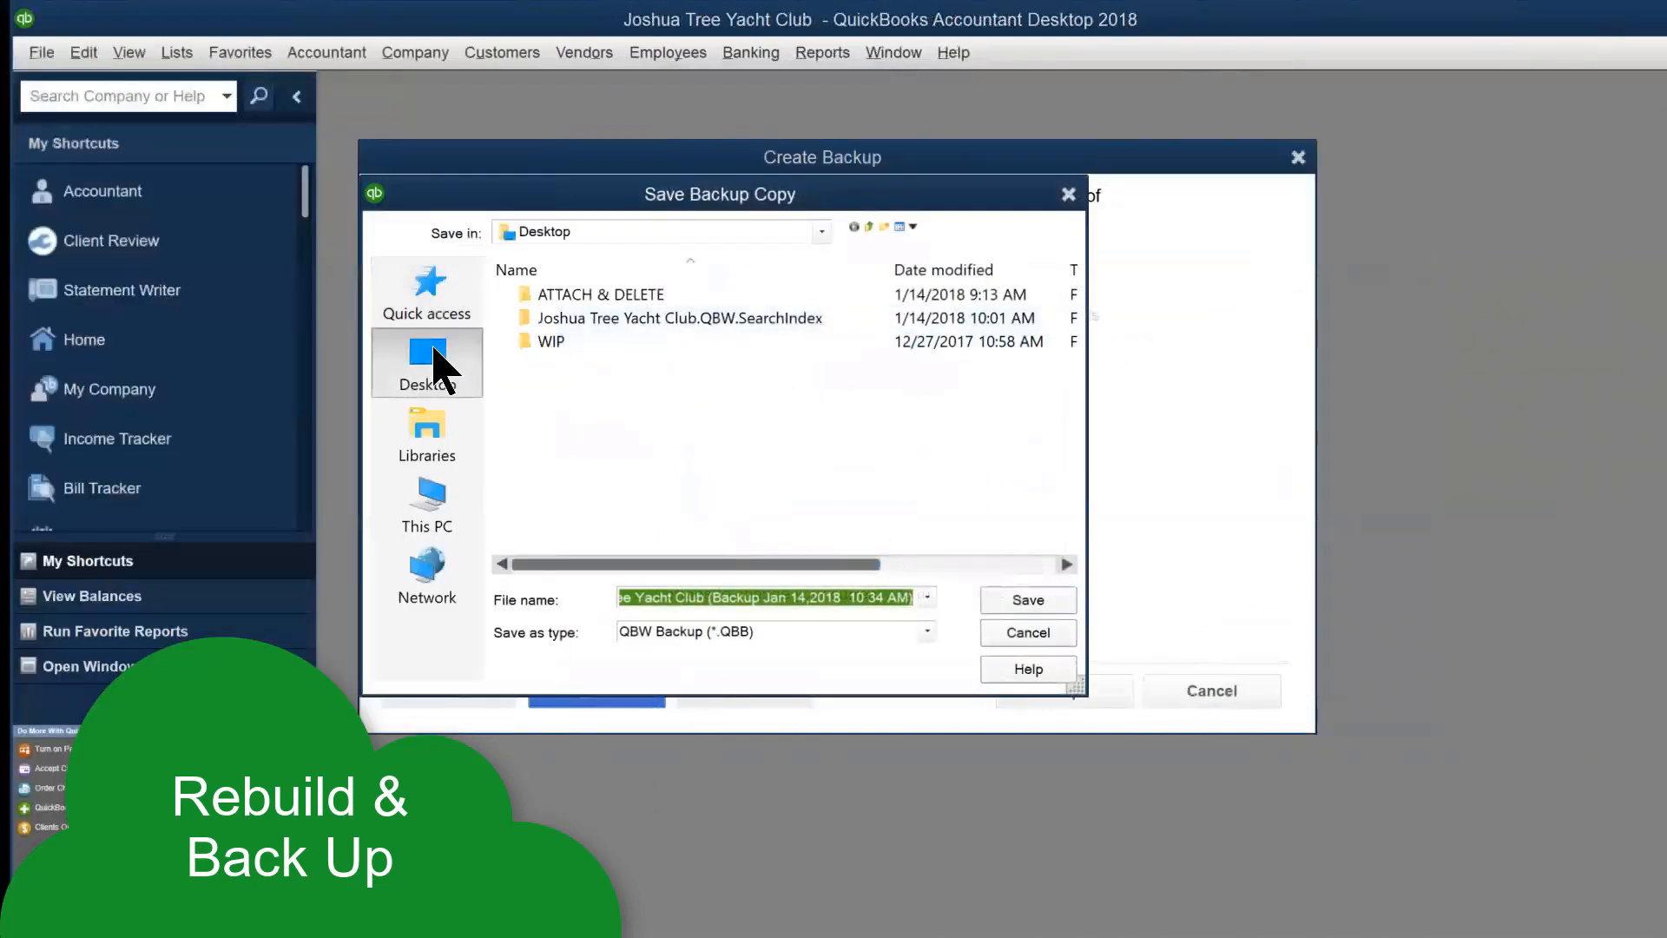
click(434, 361)
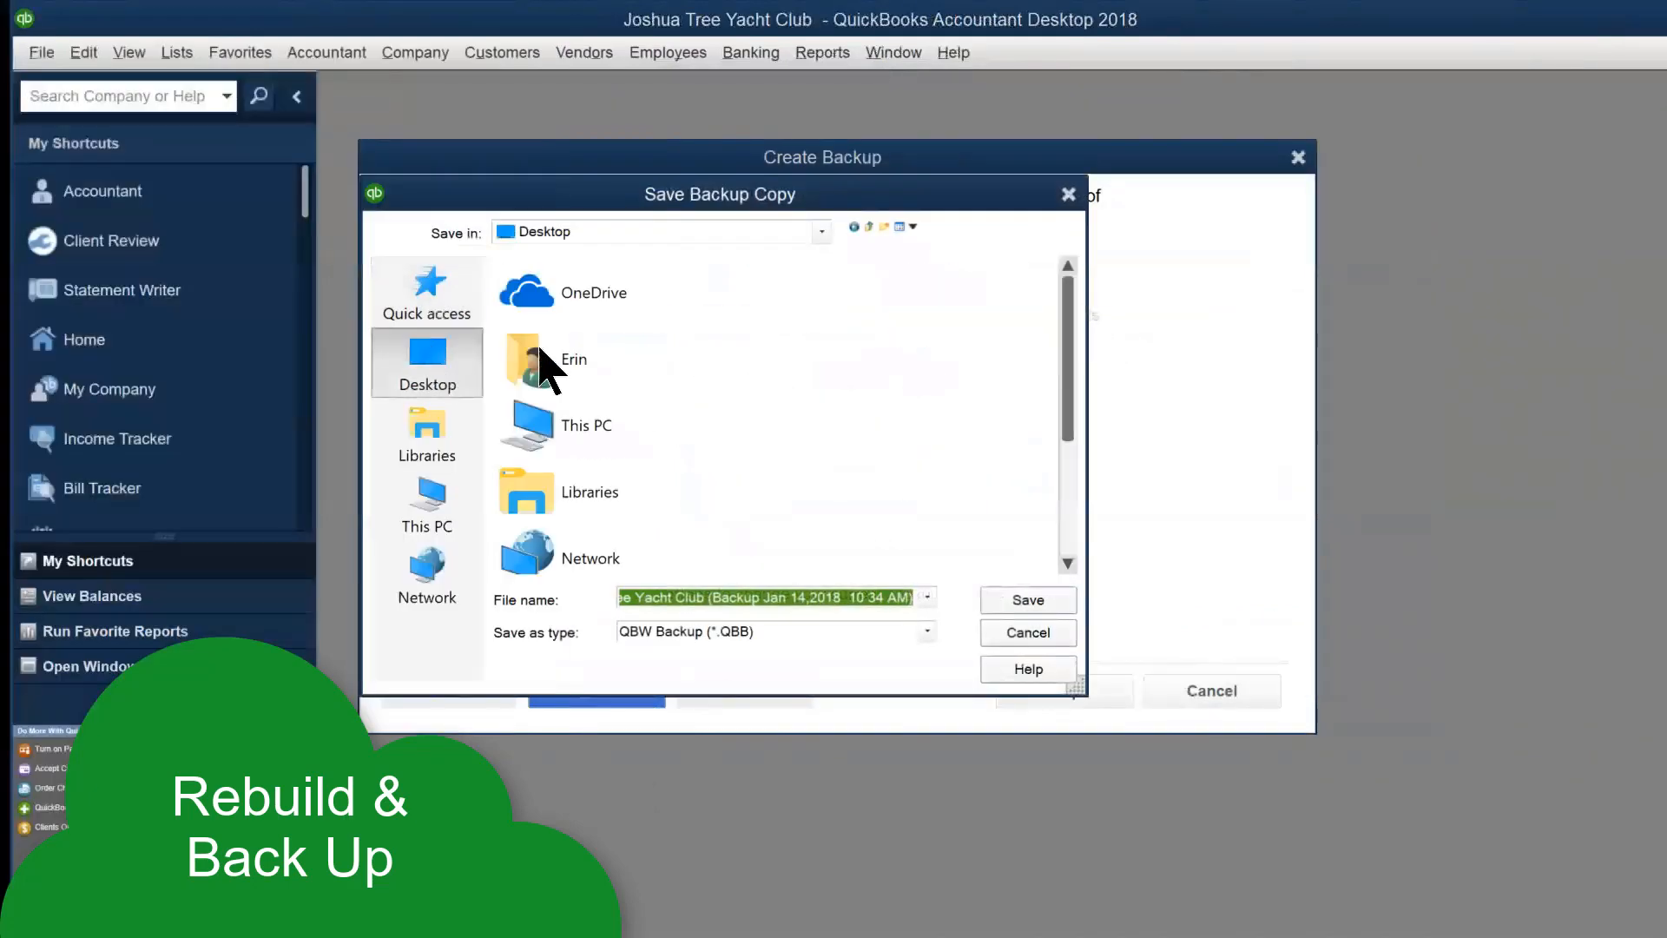
click(1016, 601)
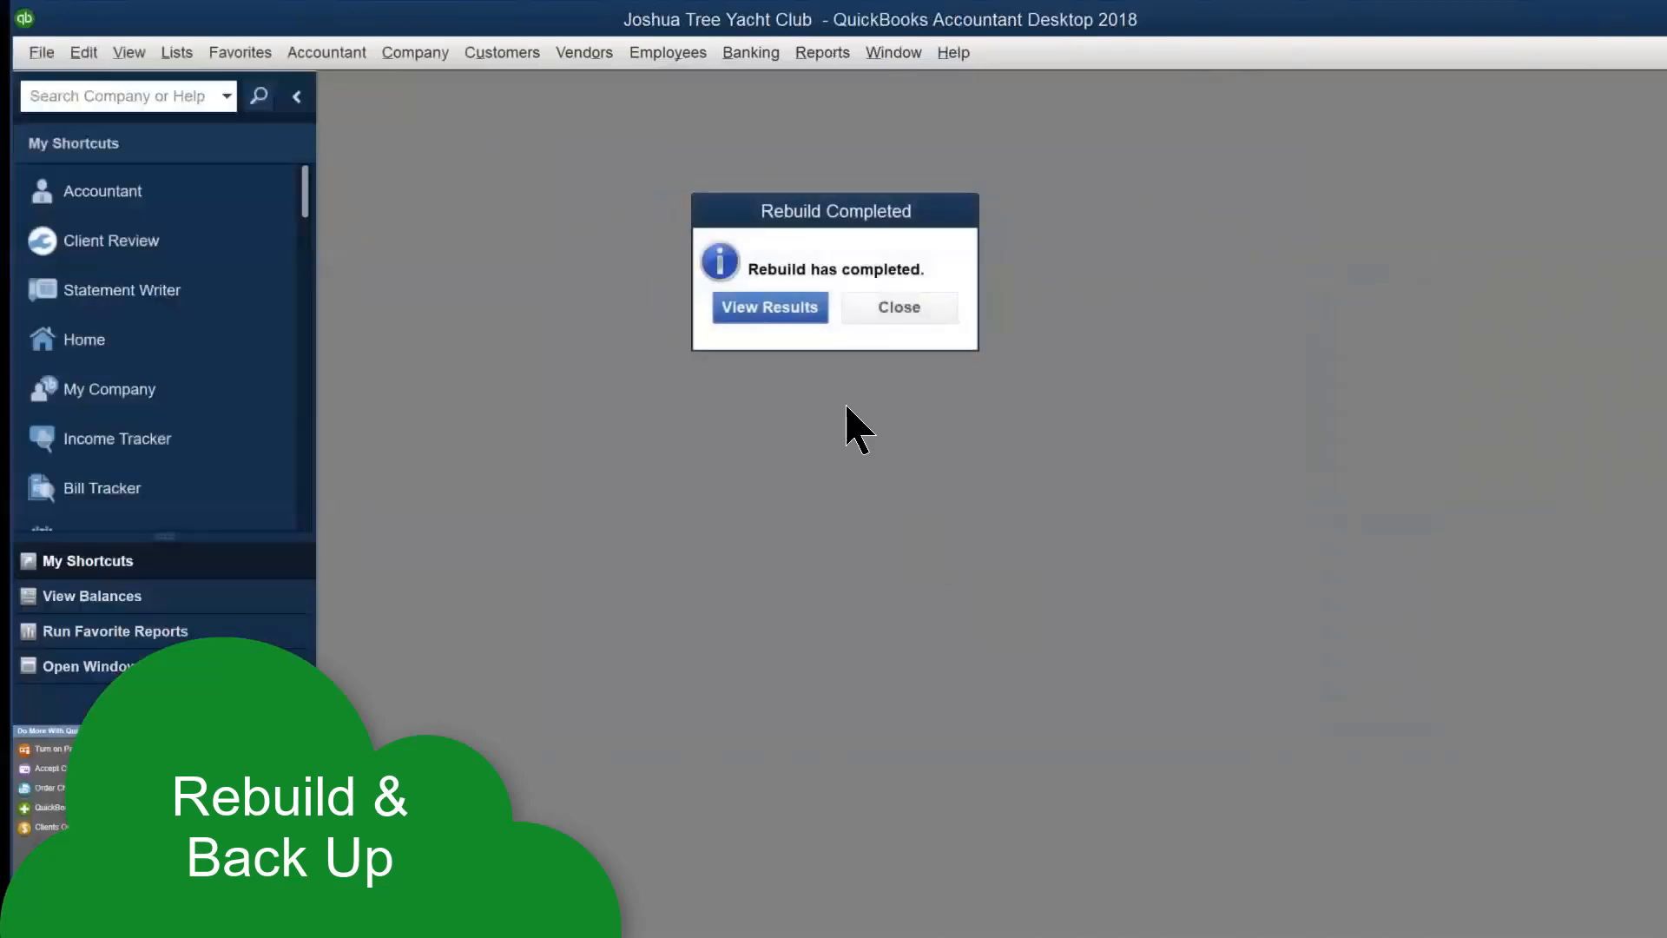
click(768, 310)
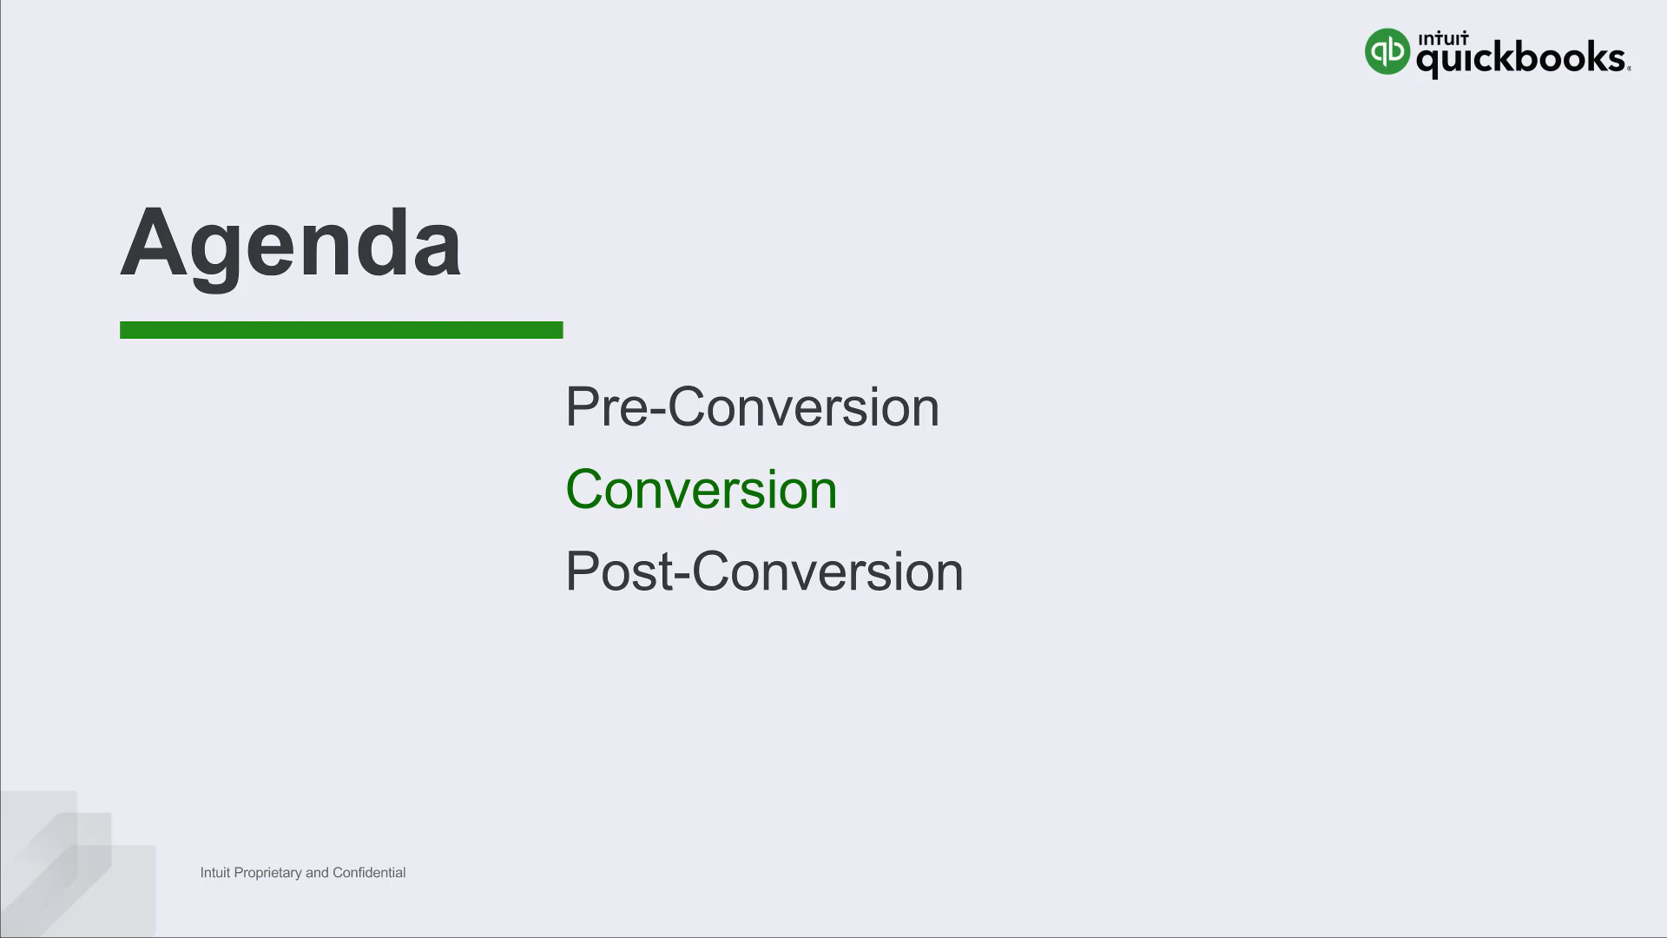
Advance the slides through the Conversion title to the Conversion Steps slide
key(Right)
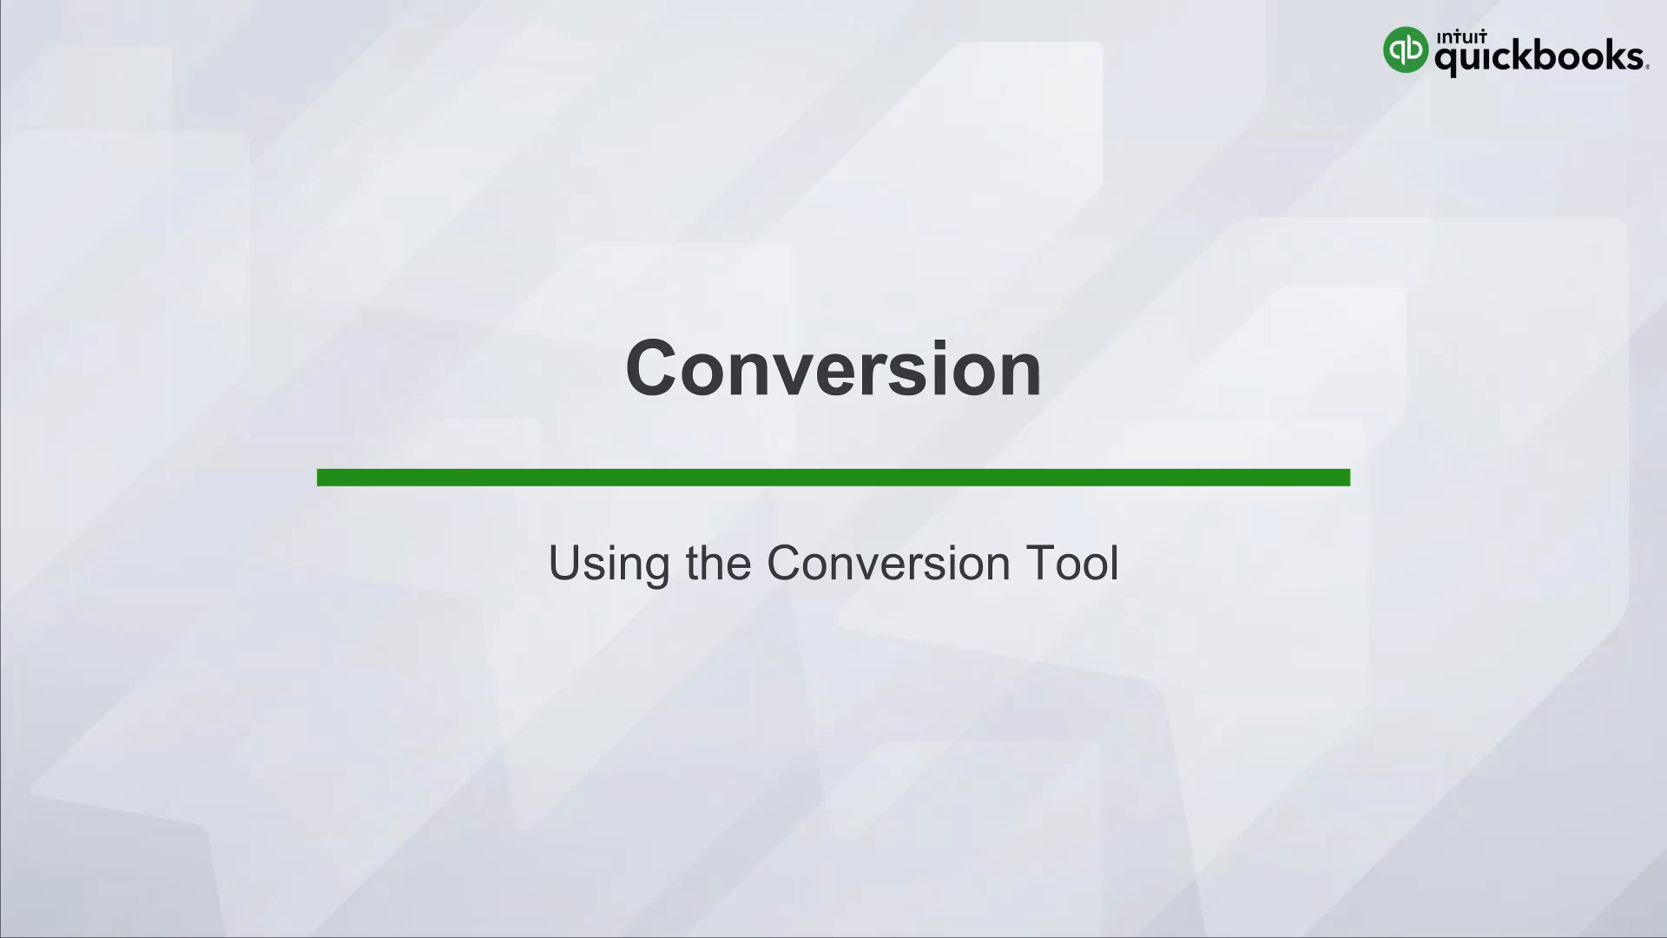
key(Right)
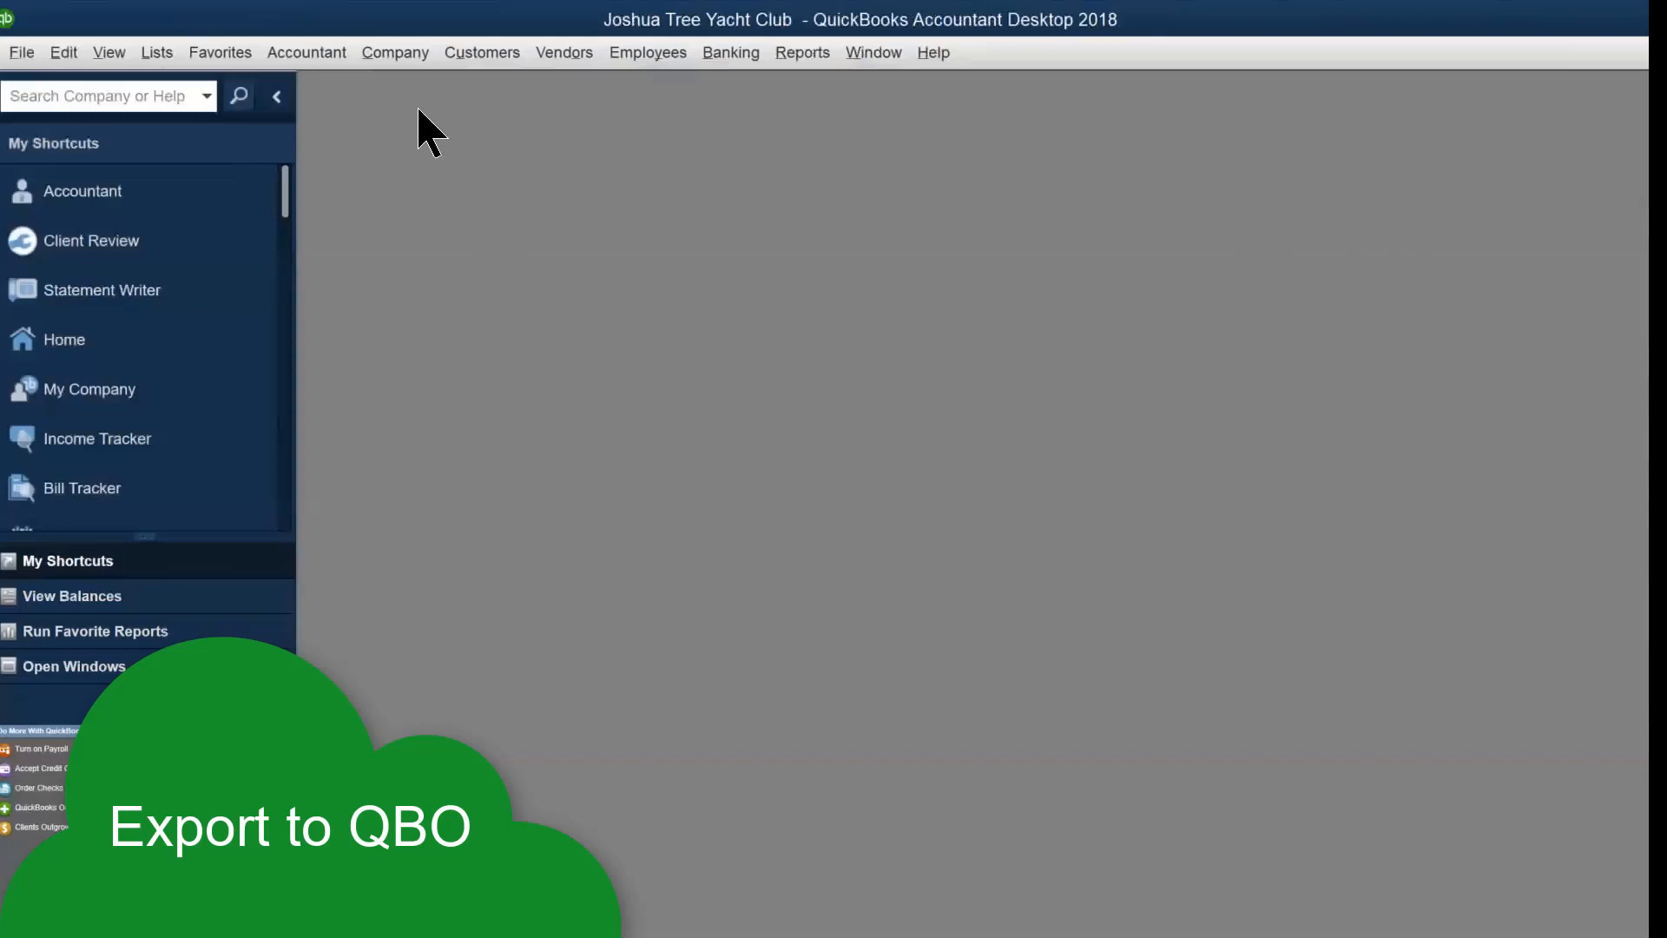
Start Export Company File to QuickBooks Online and sign in with the accountant's e-mail and password
click(399, 56)
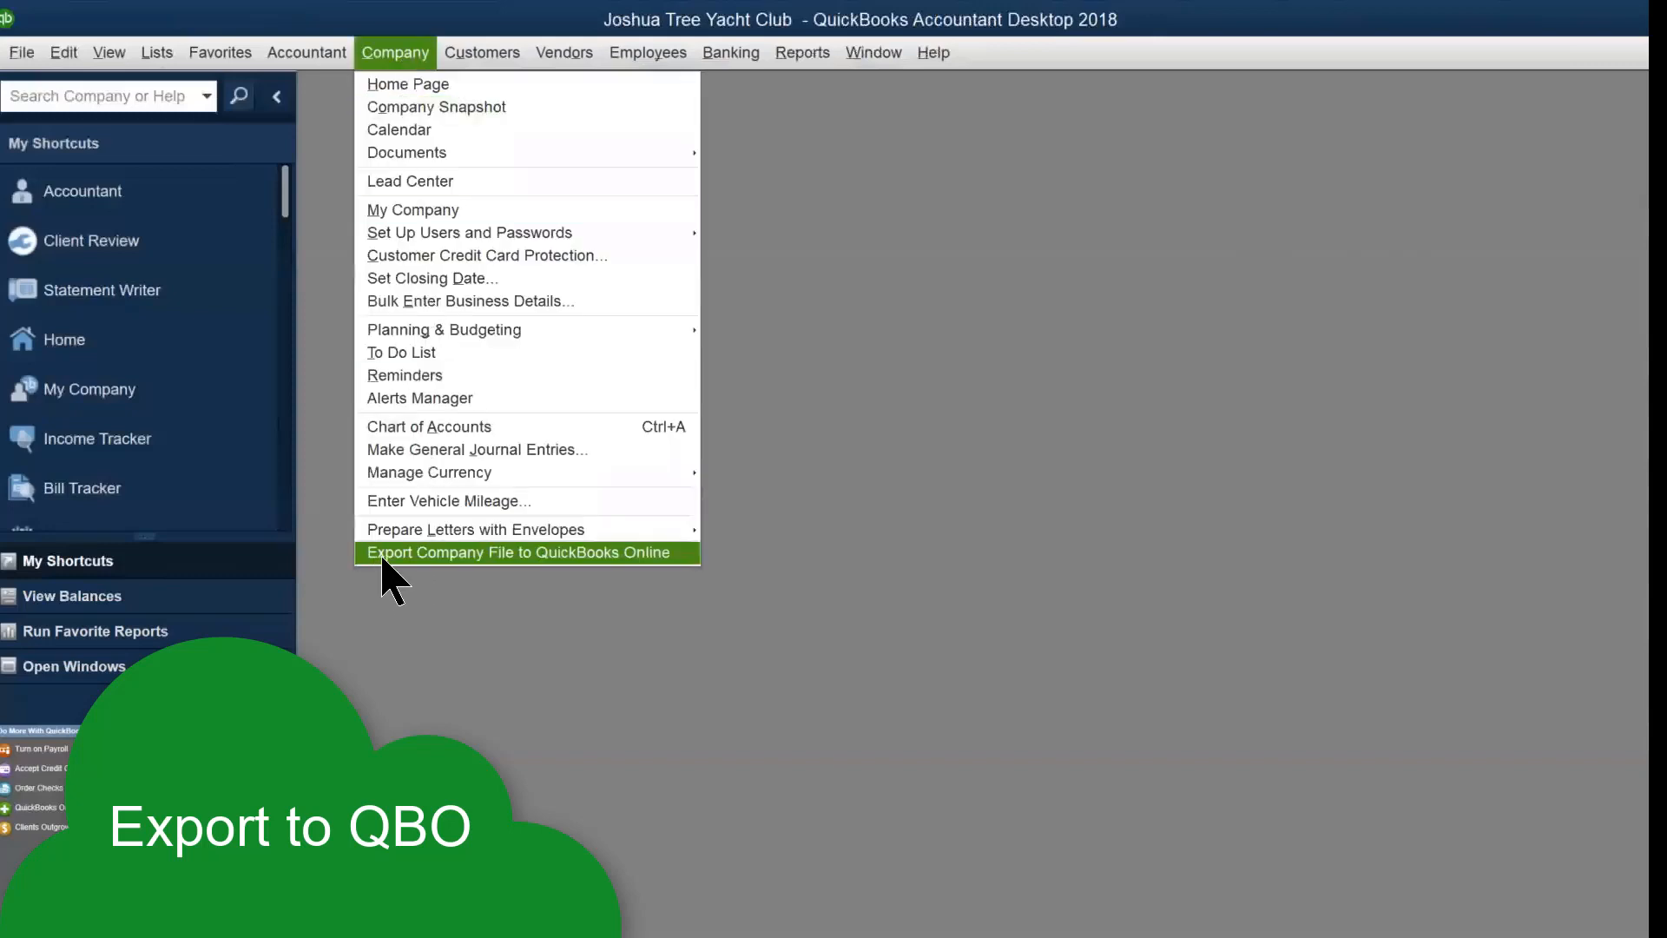
click(558, 553)
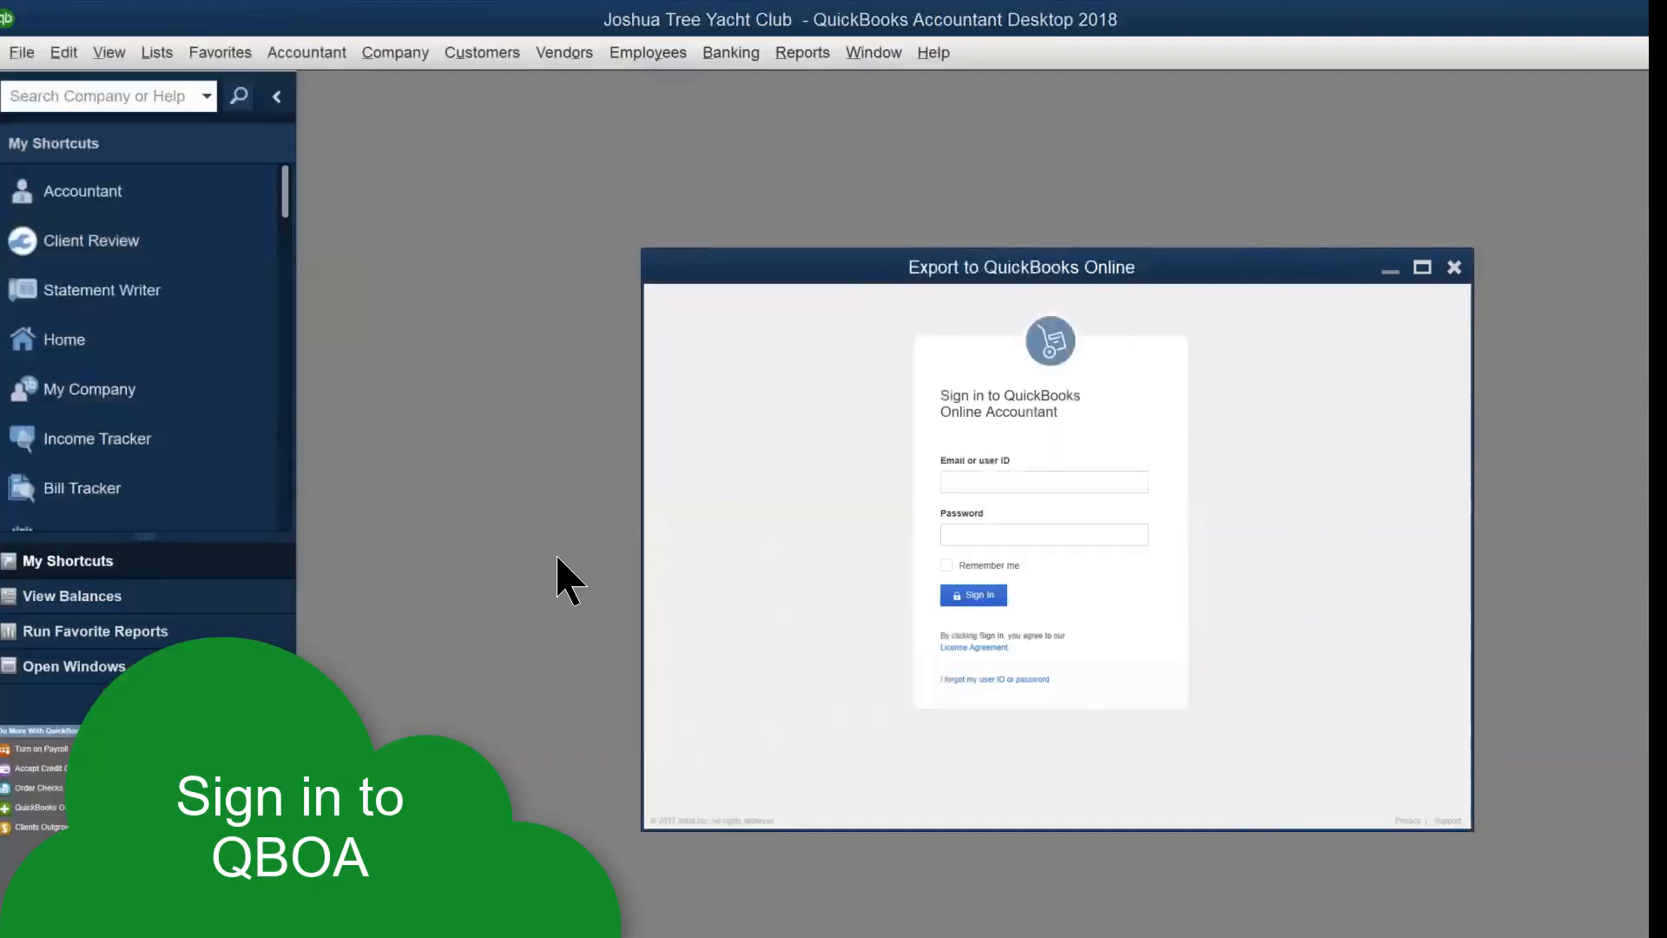
click(1031, 482)
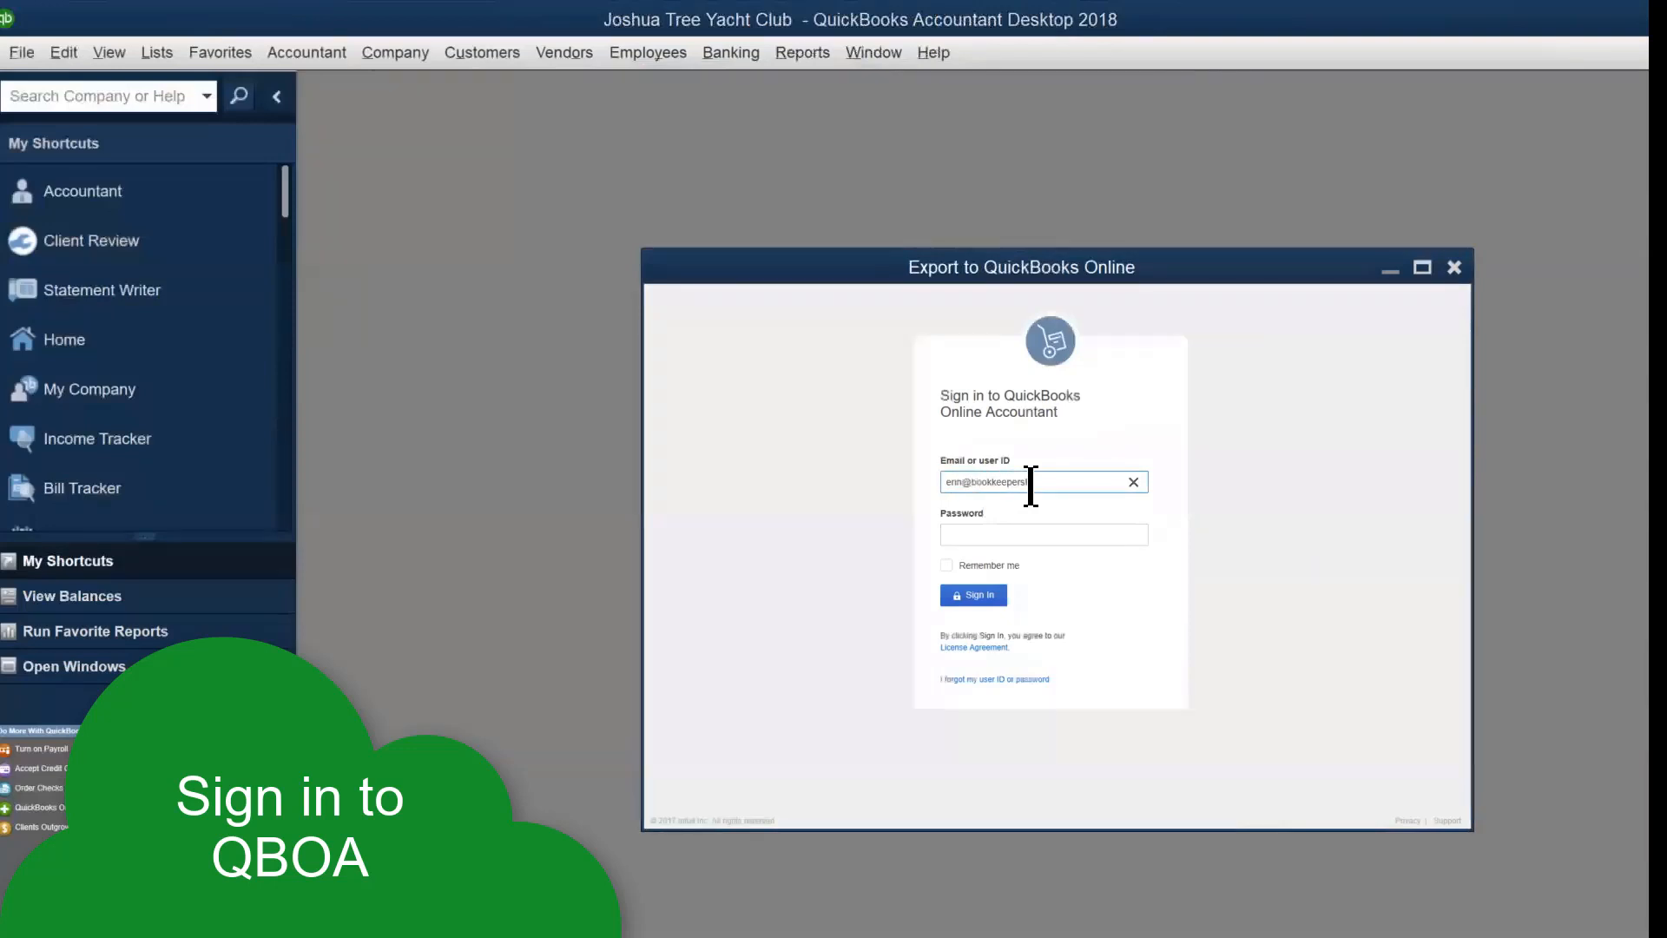
key(Tab)
text(••••)
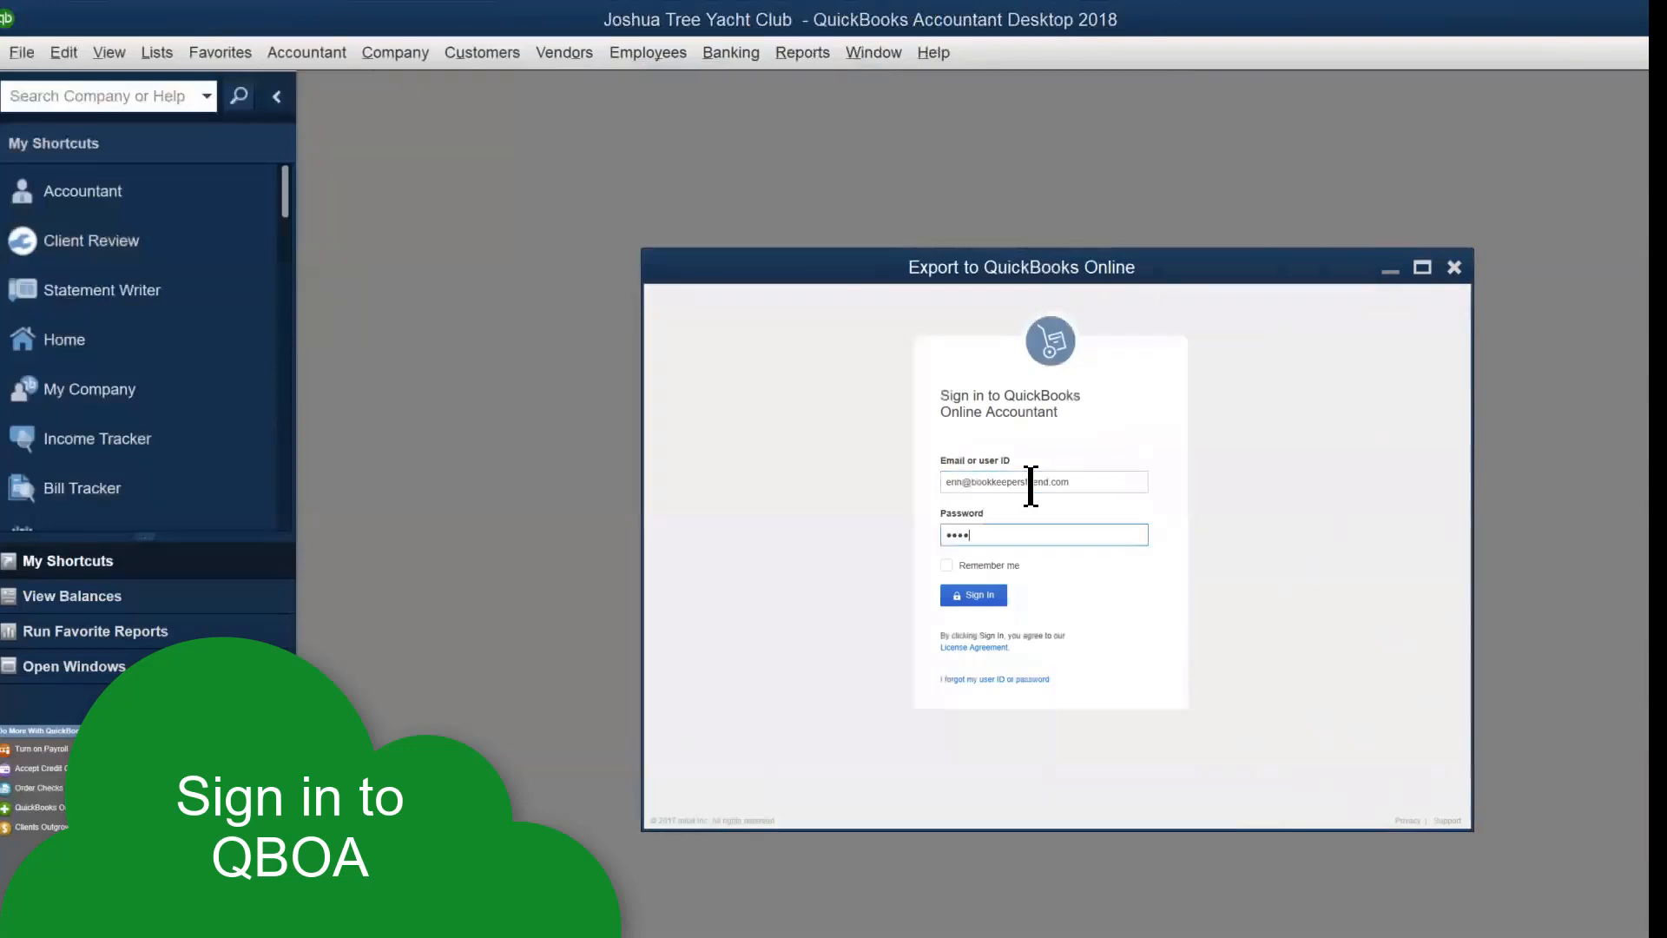
text(•••••)
click(971, 595)
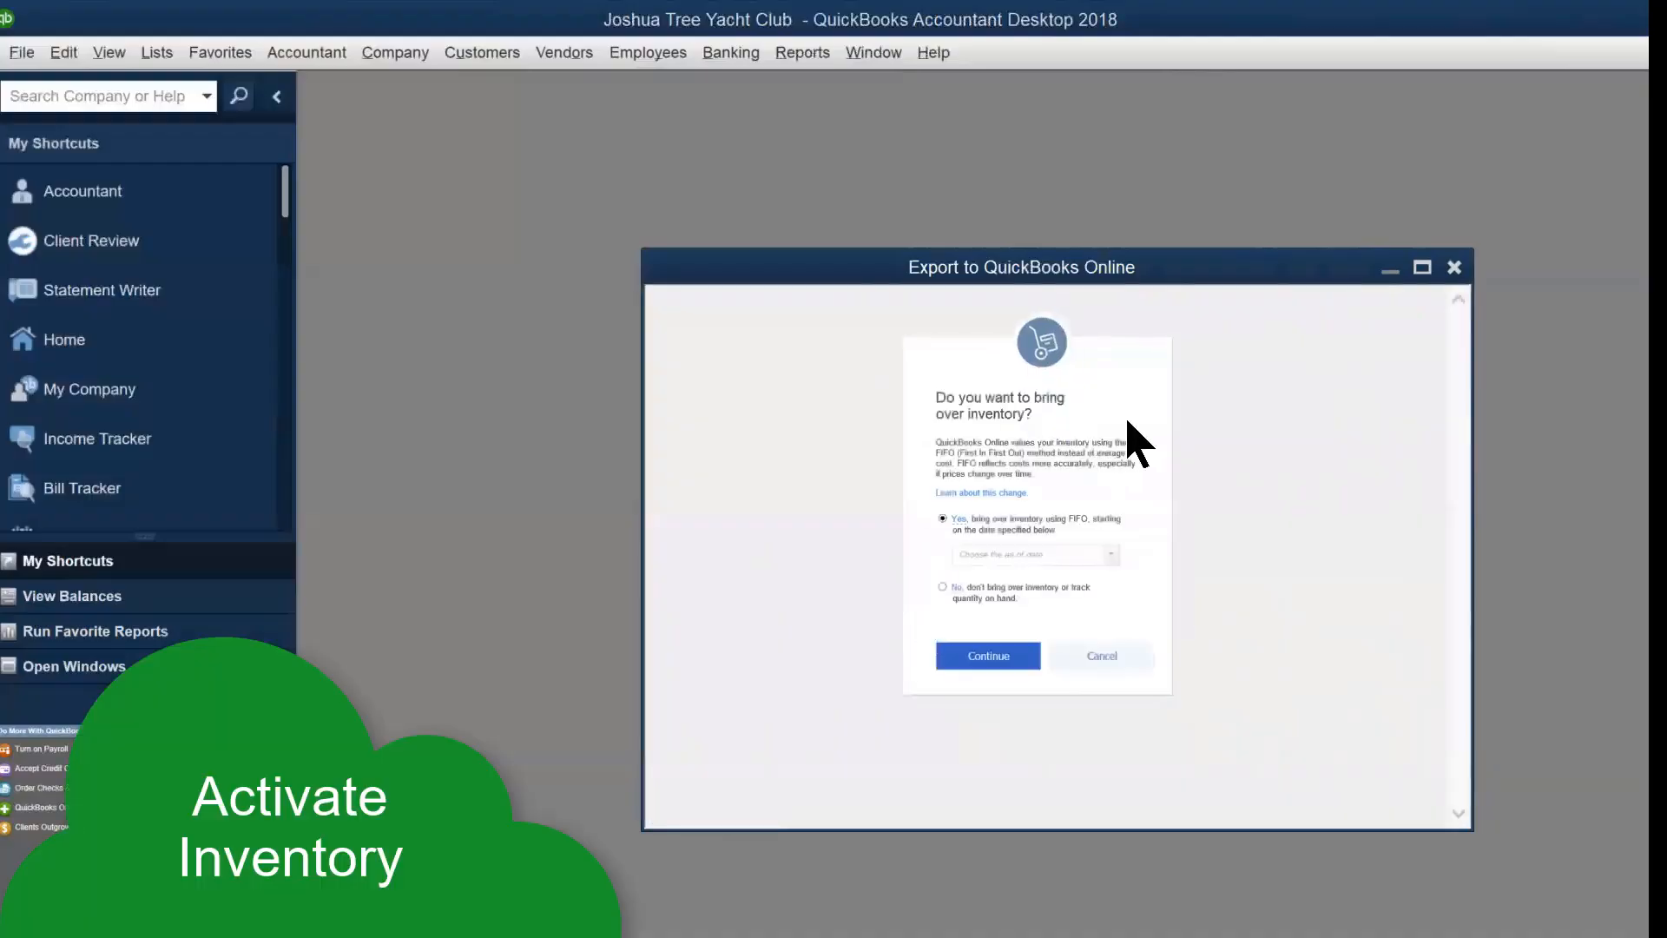
Skip bringing over inventory and import the data into the Joshua Tree Yacht Club online company
click(942, 587)
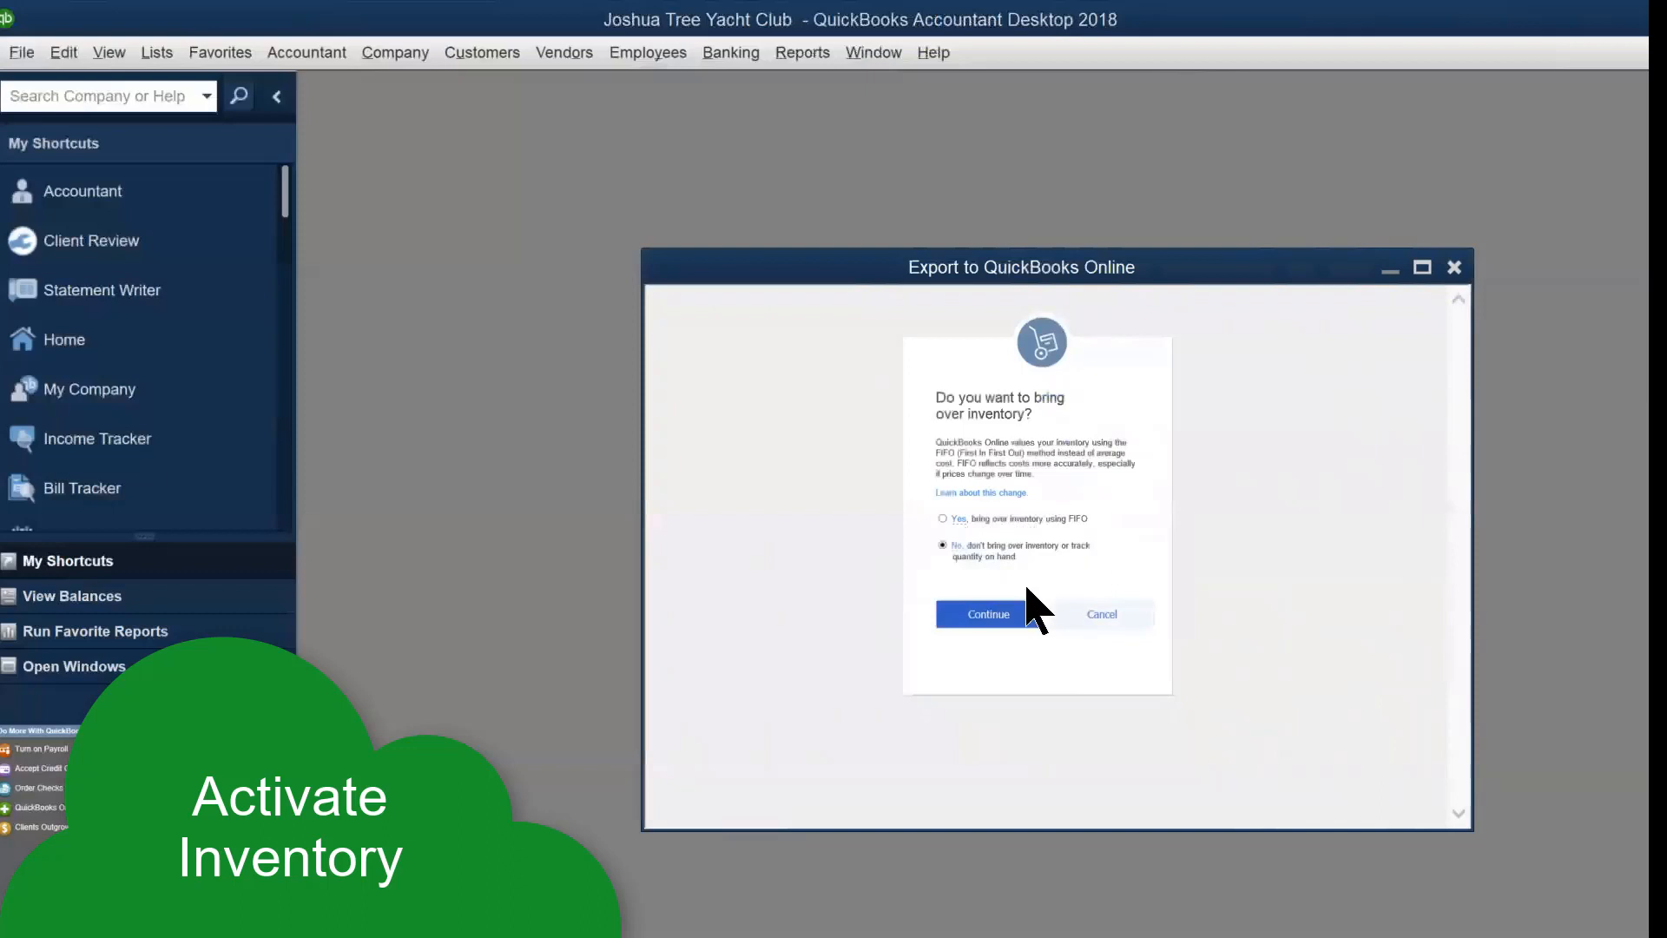
click(1013, 619)
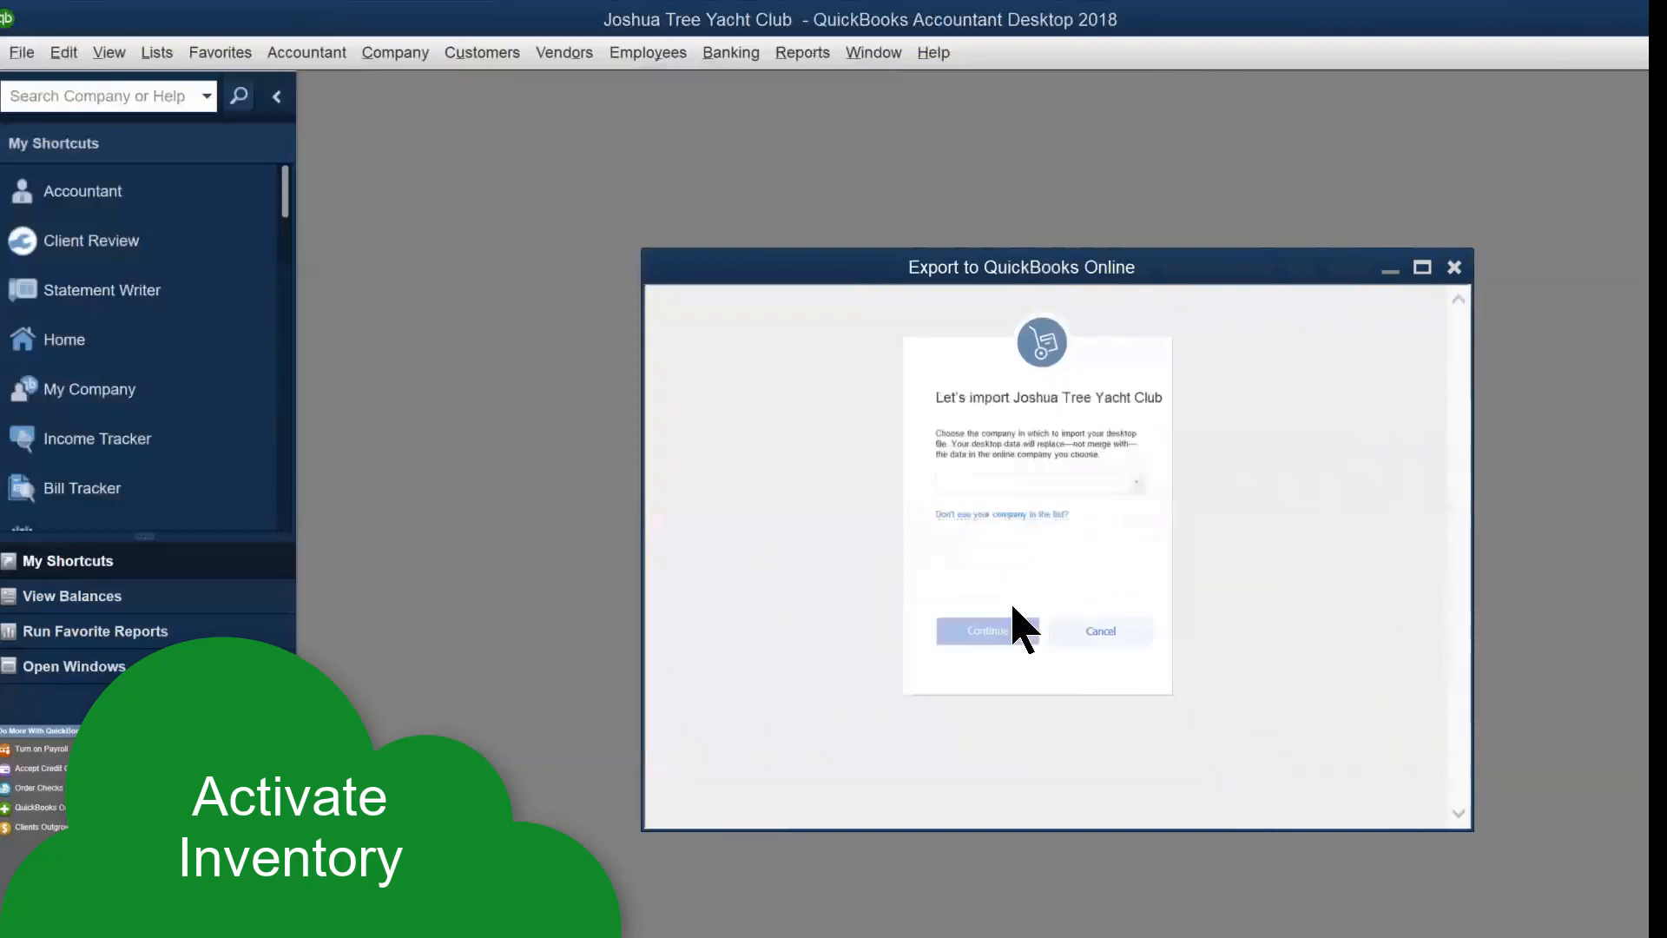
click(1136, 484)
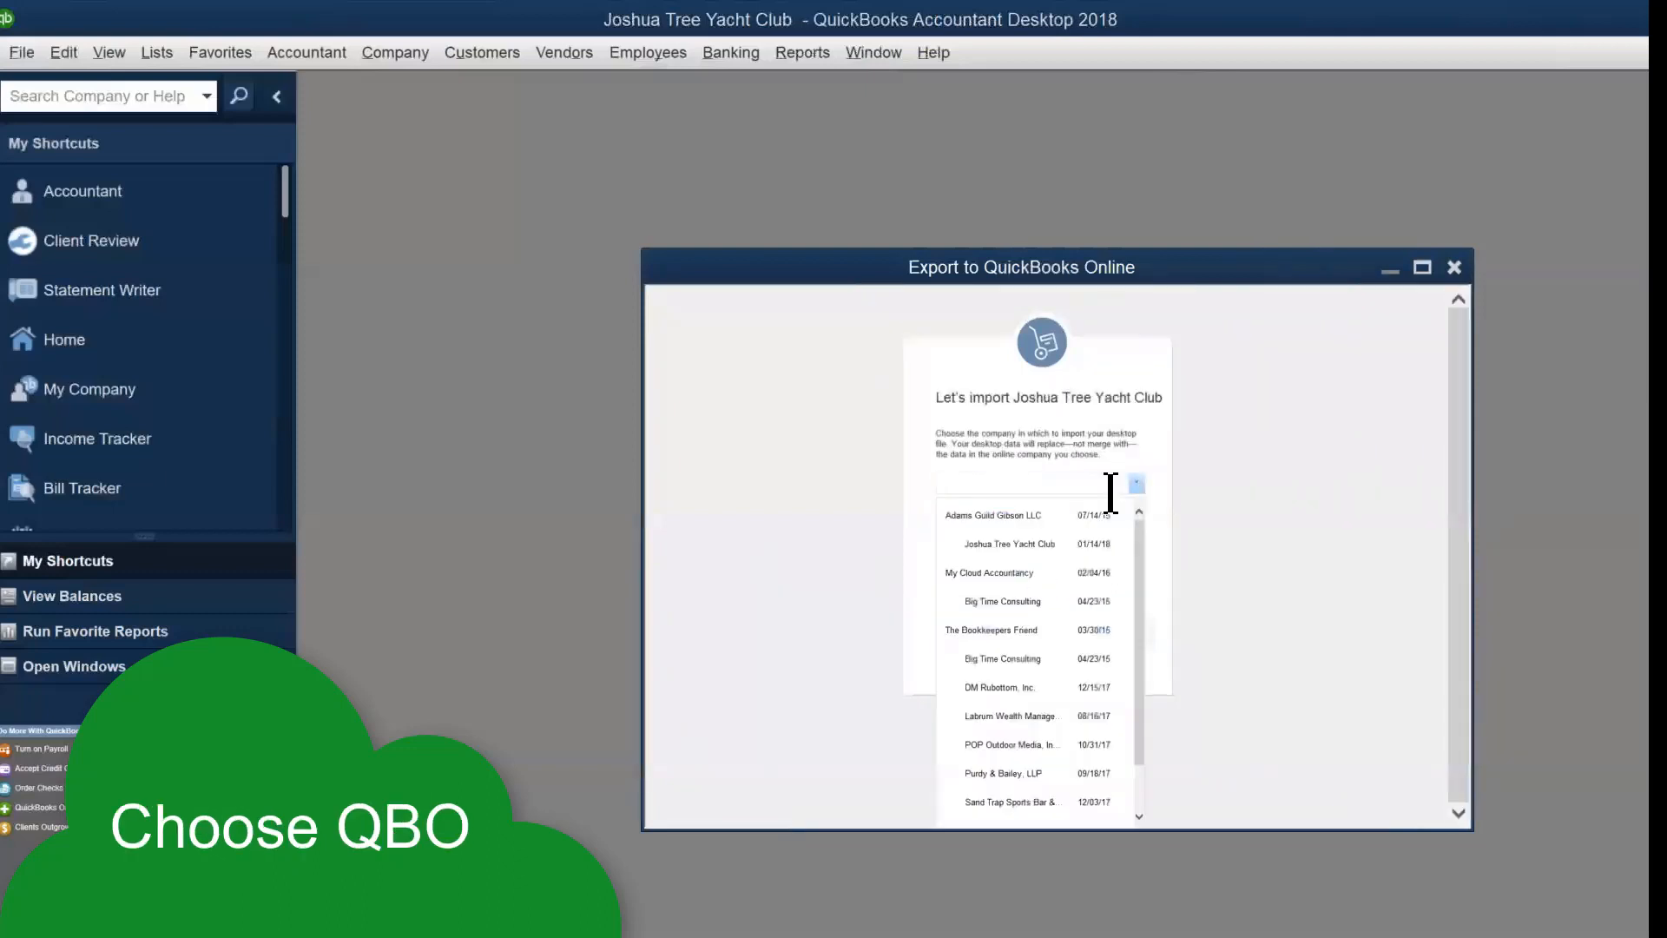
click(1029, 545)
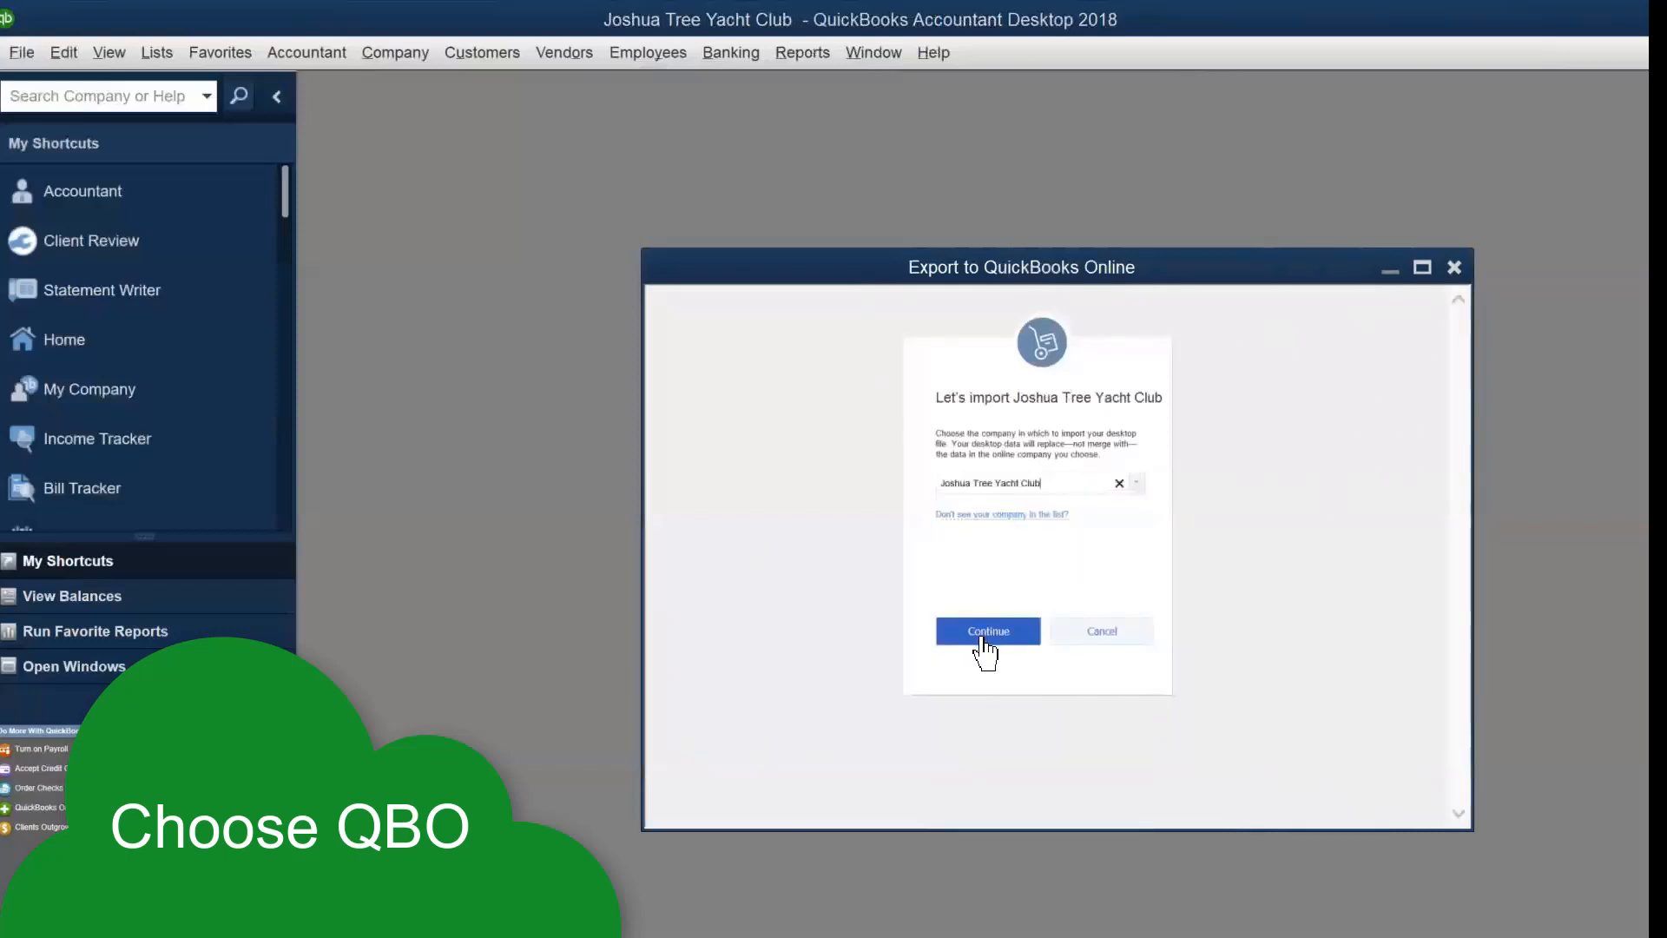
click(986, 641)
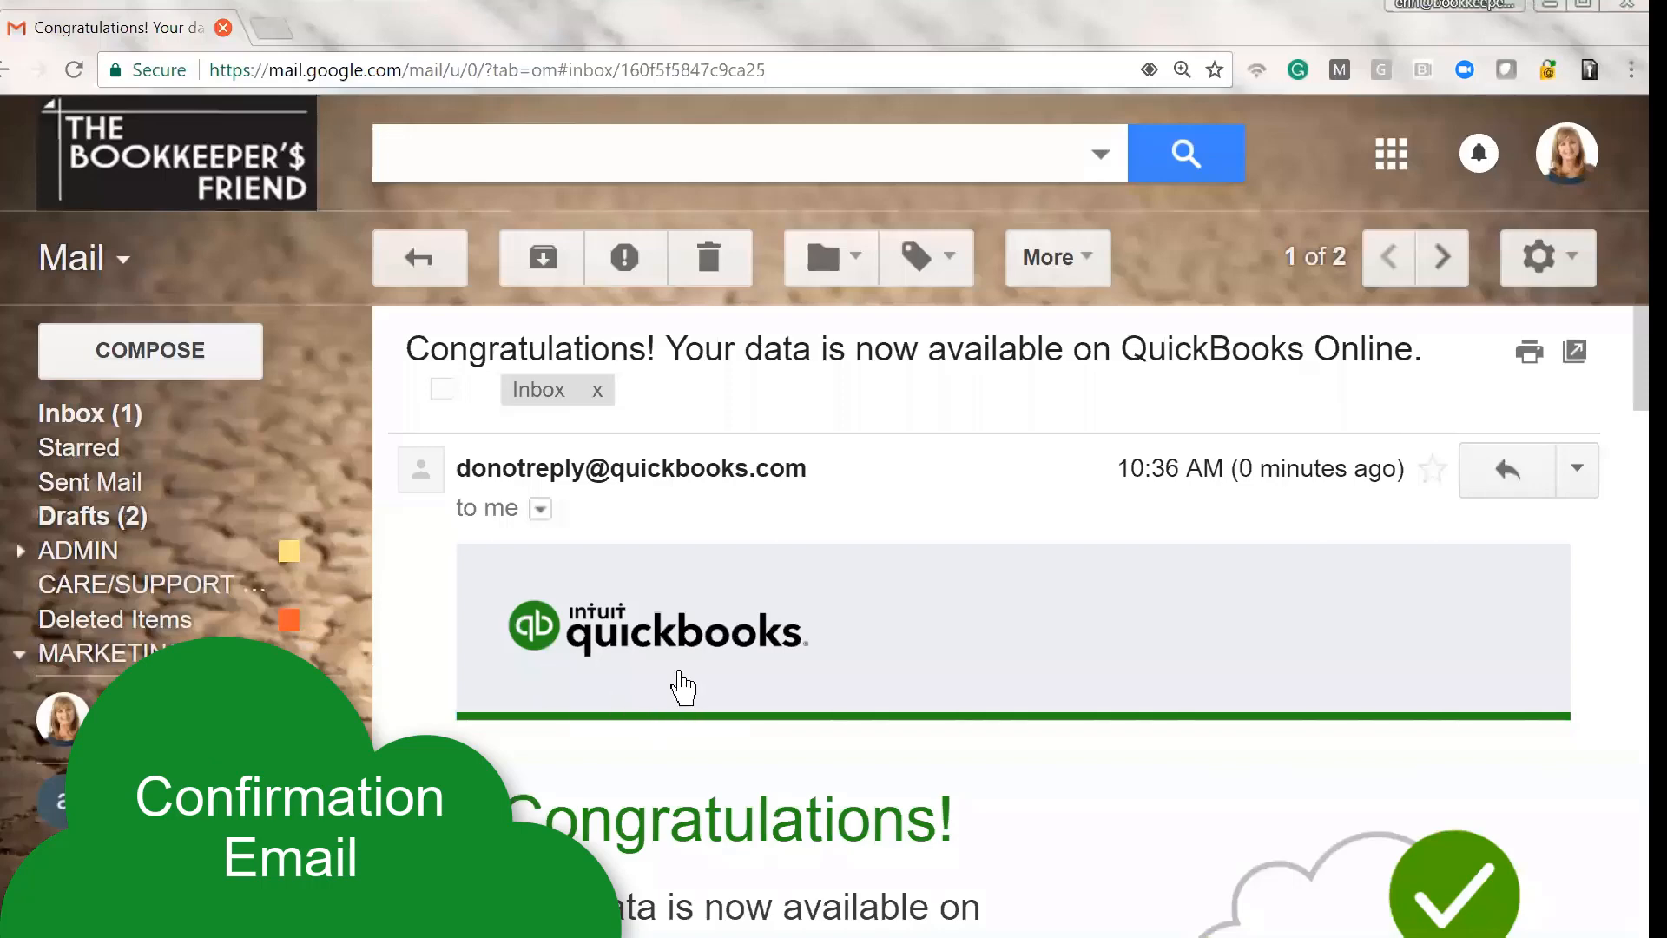
scroll(674, 681, down, 5)
scroll(680, 686, down, 4)
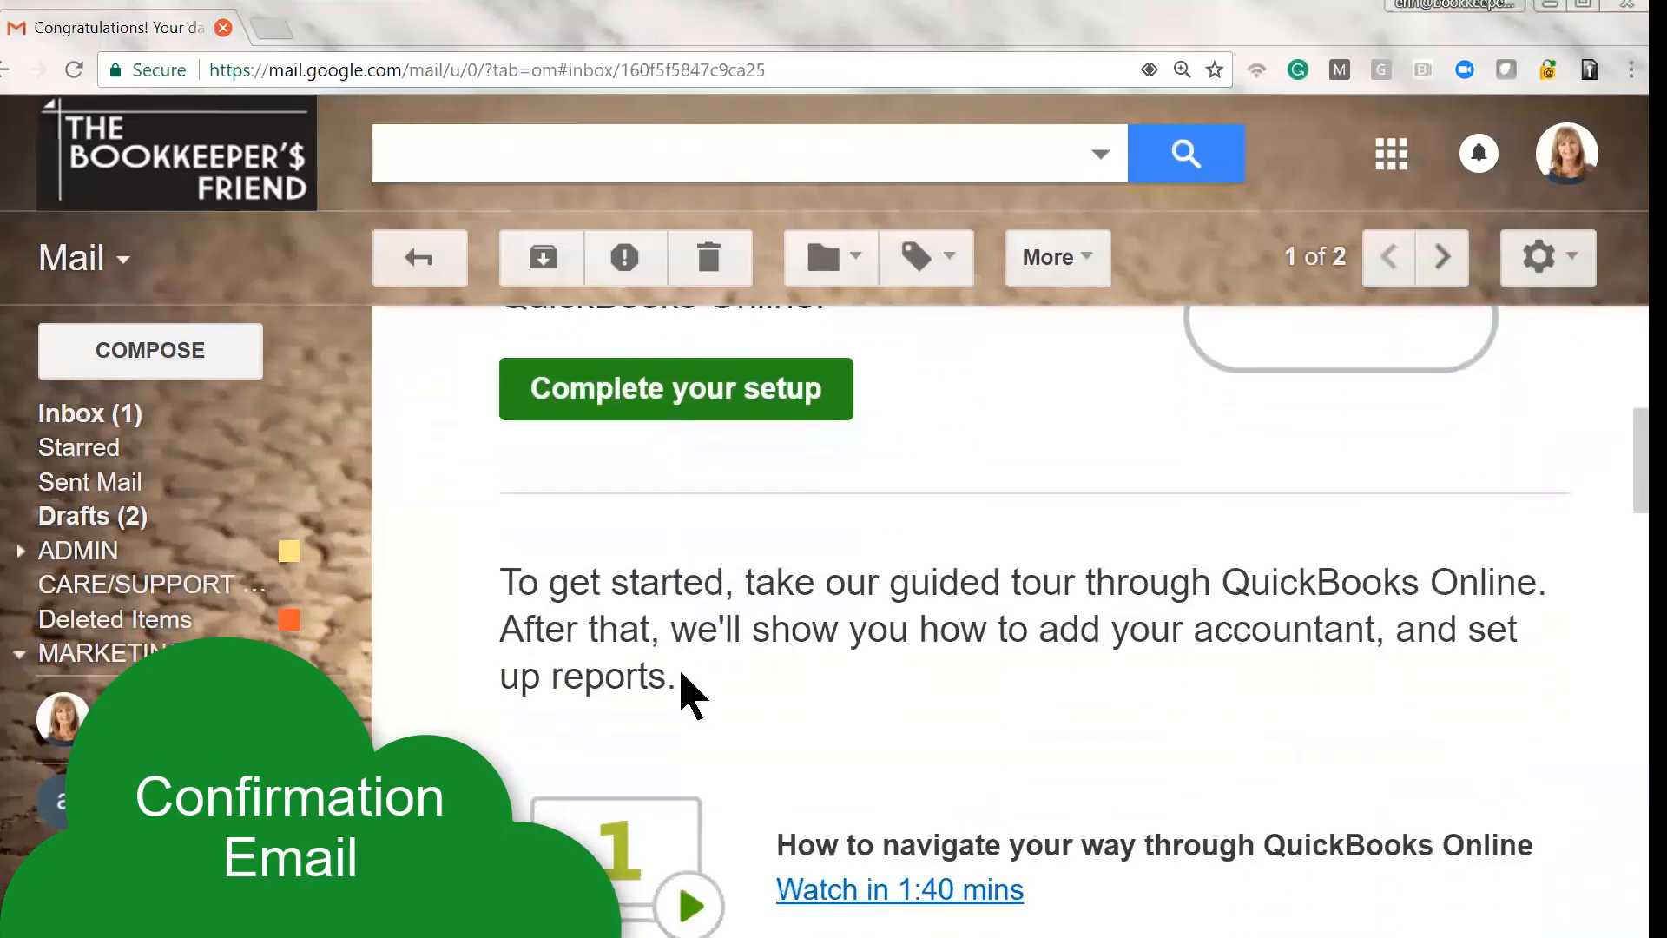
scroll(682, 677, down, 3)
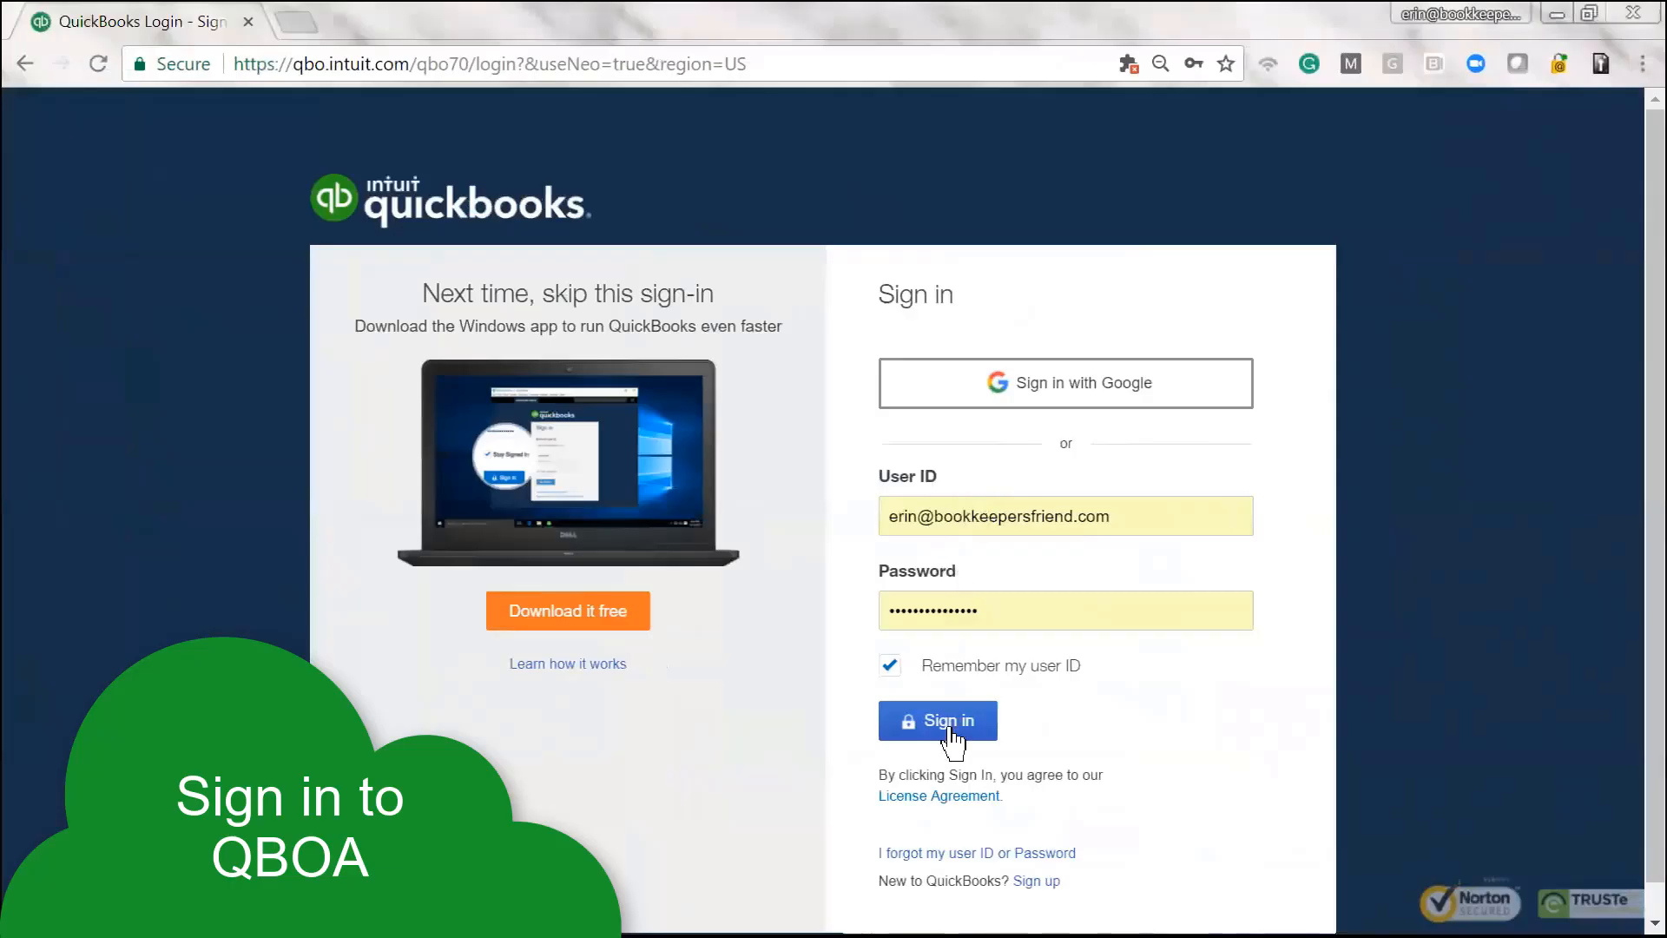
Sign in to QuickBooks Online Accountant and open Joshua Tree Yacht Club's books from the Clients list
click(951, 730)
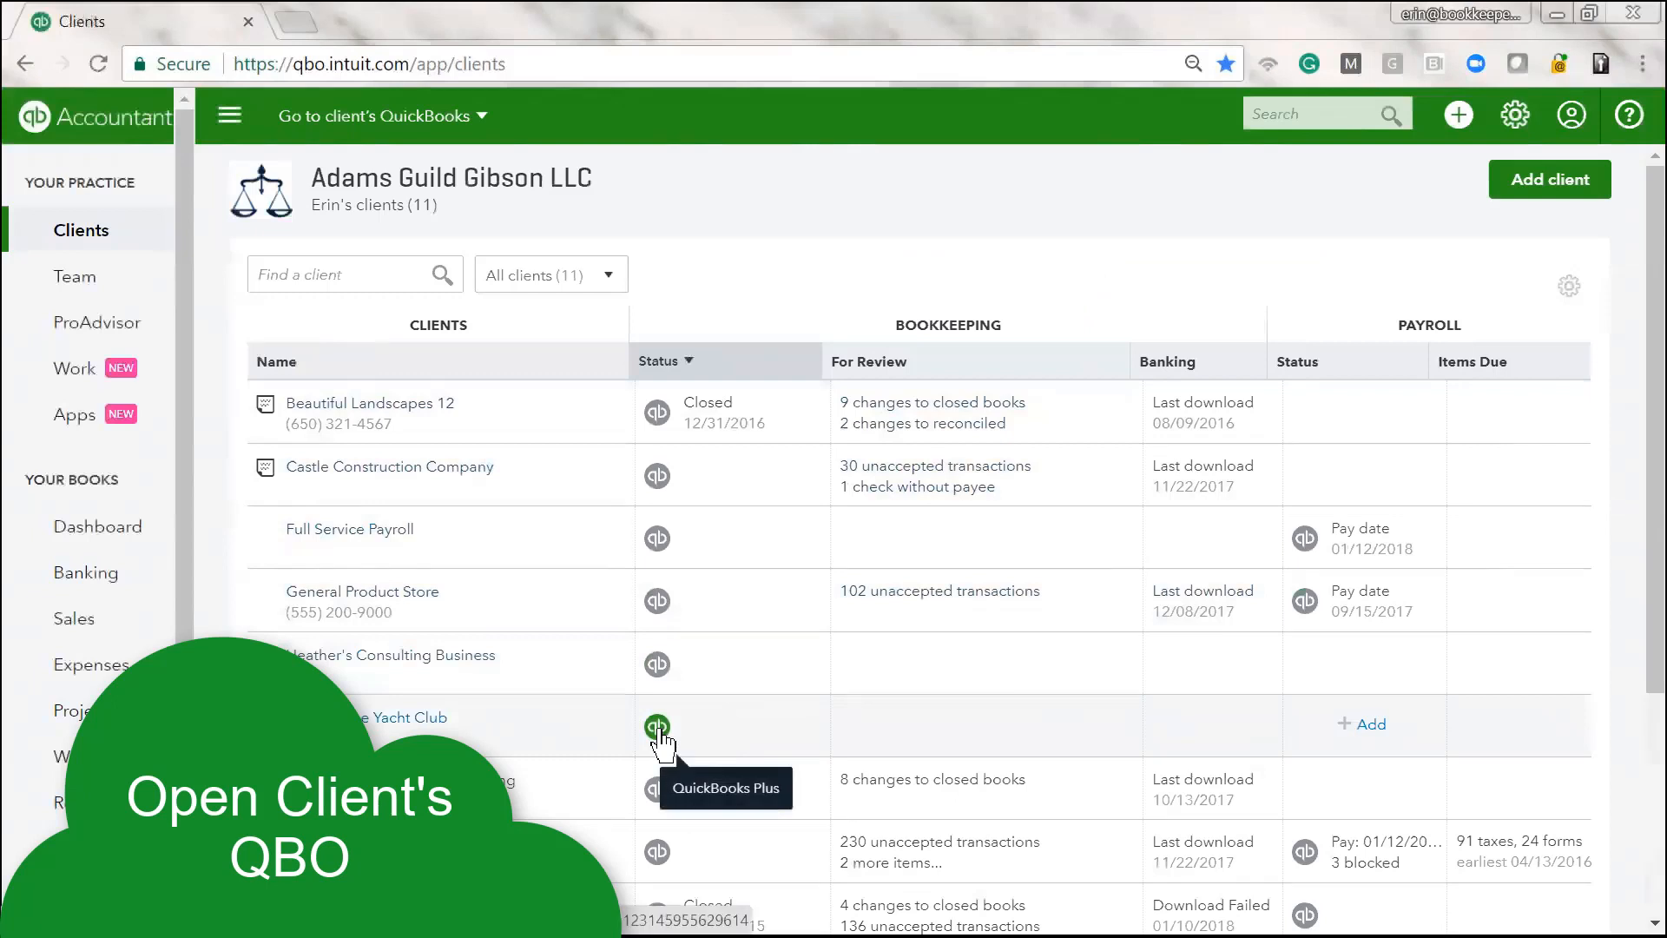
click(657, 728)
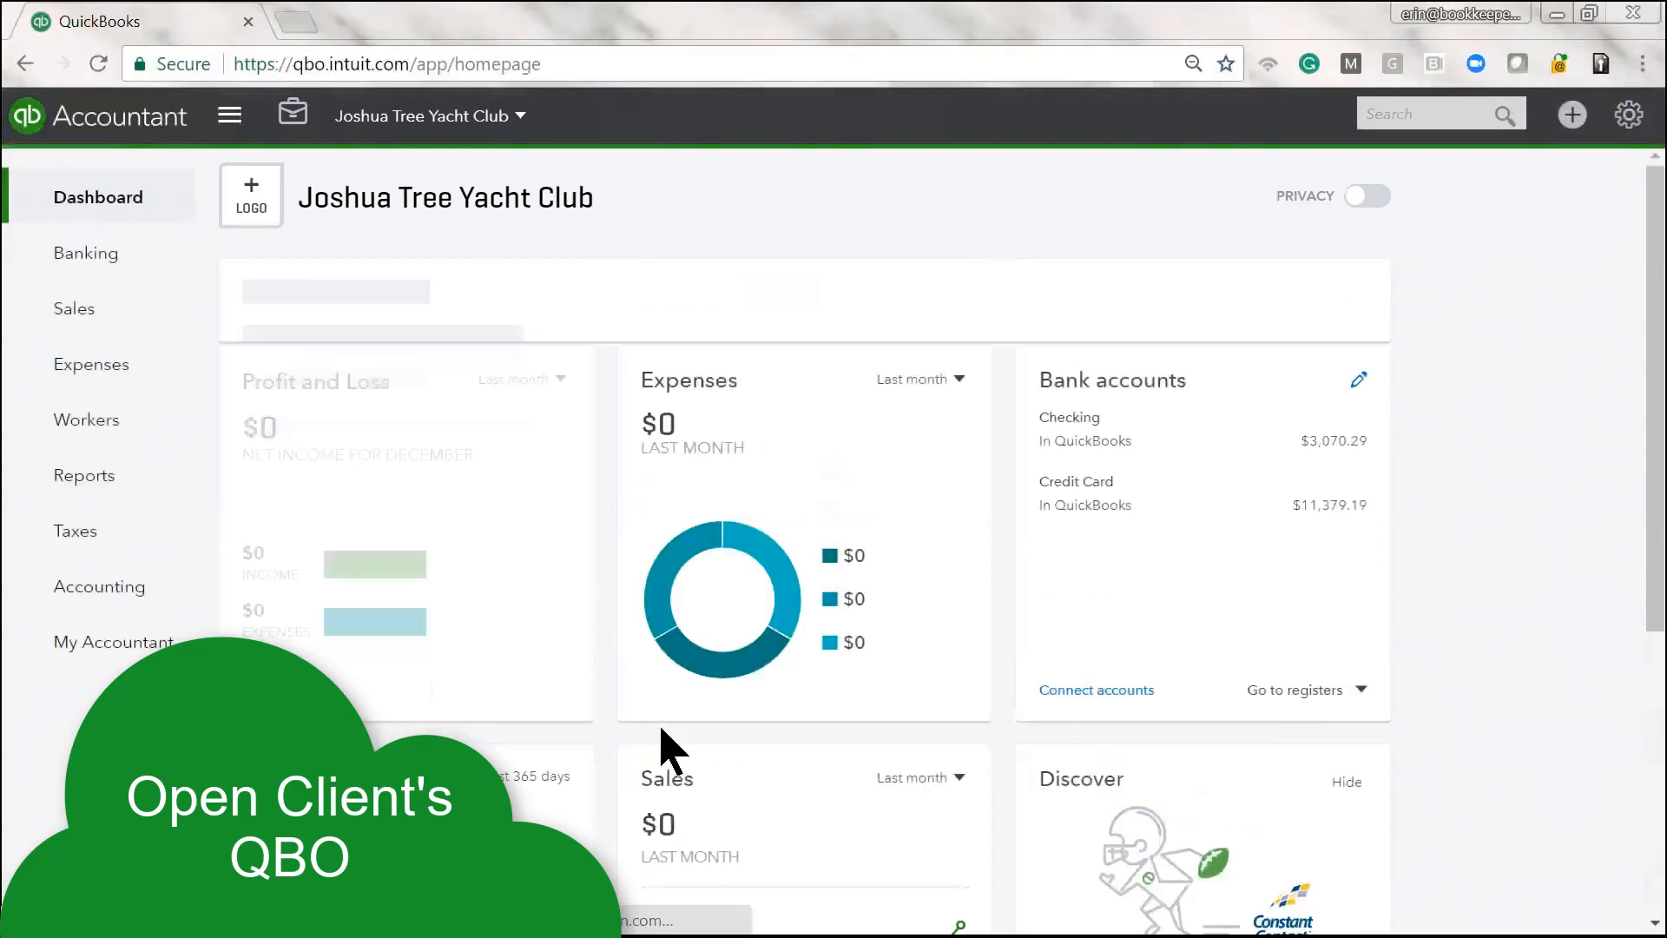
Open the online Balance Sheet, duplicate the browser tab, and open Profit and Loss in the copy
click(82, 488)
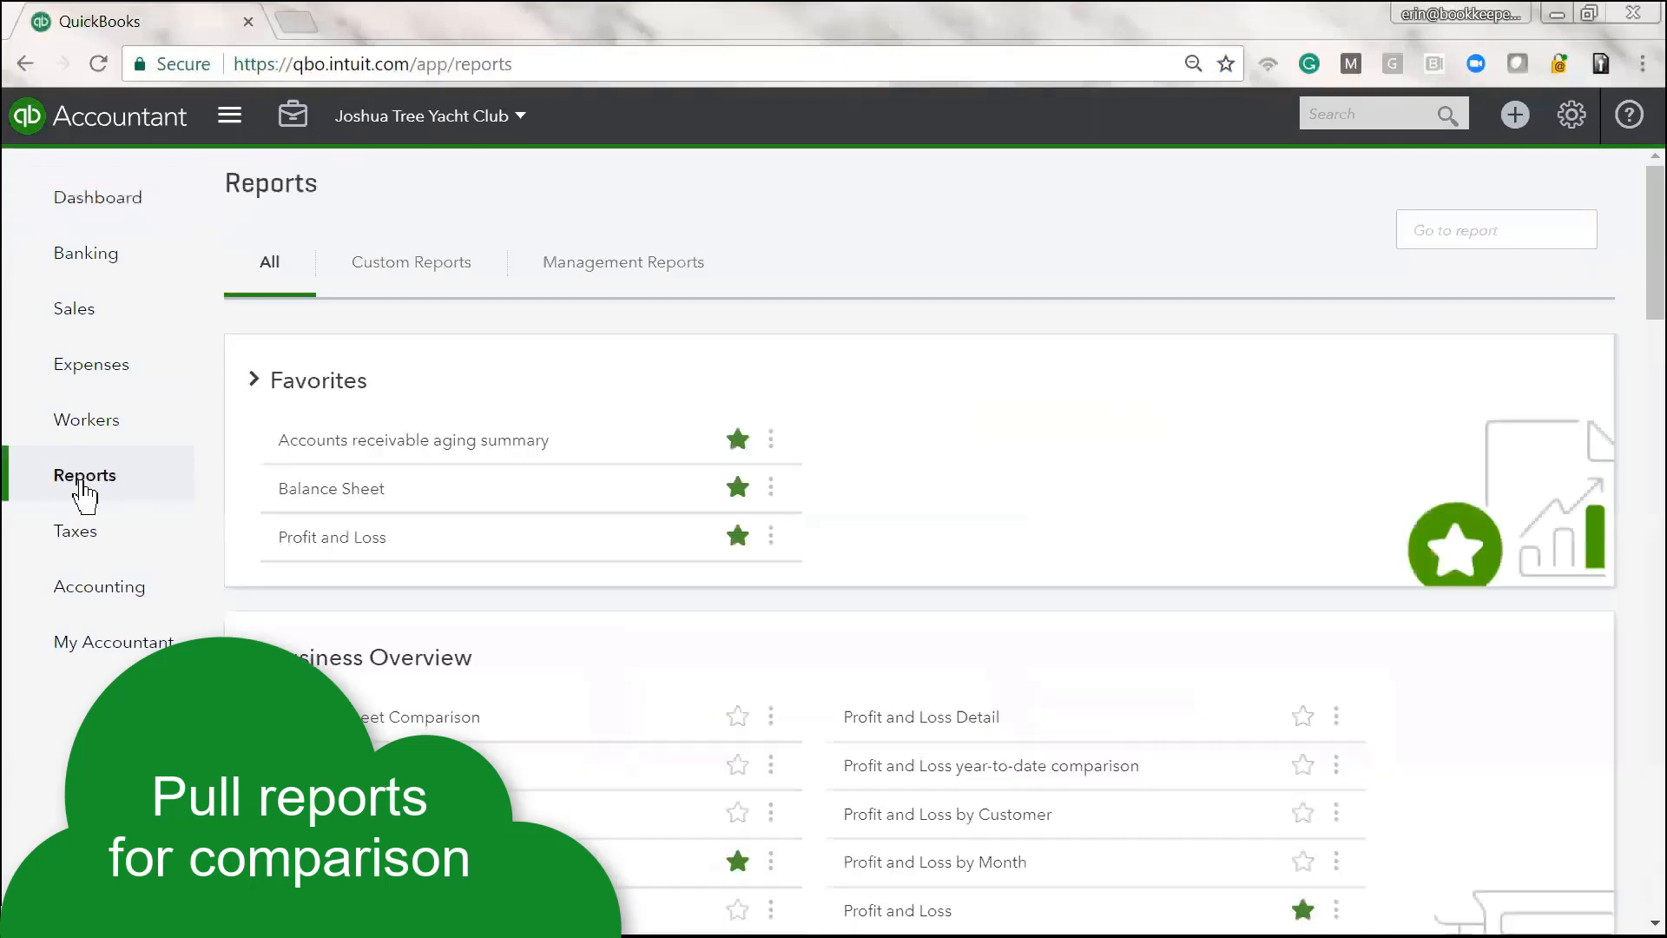
click(323, 495)
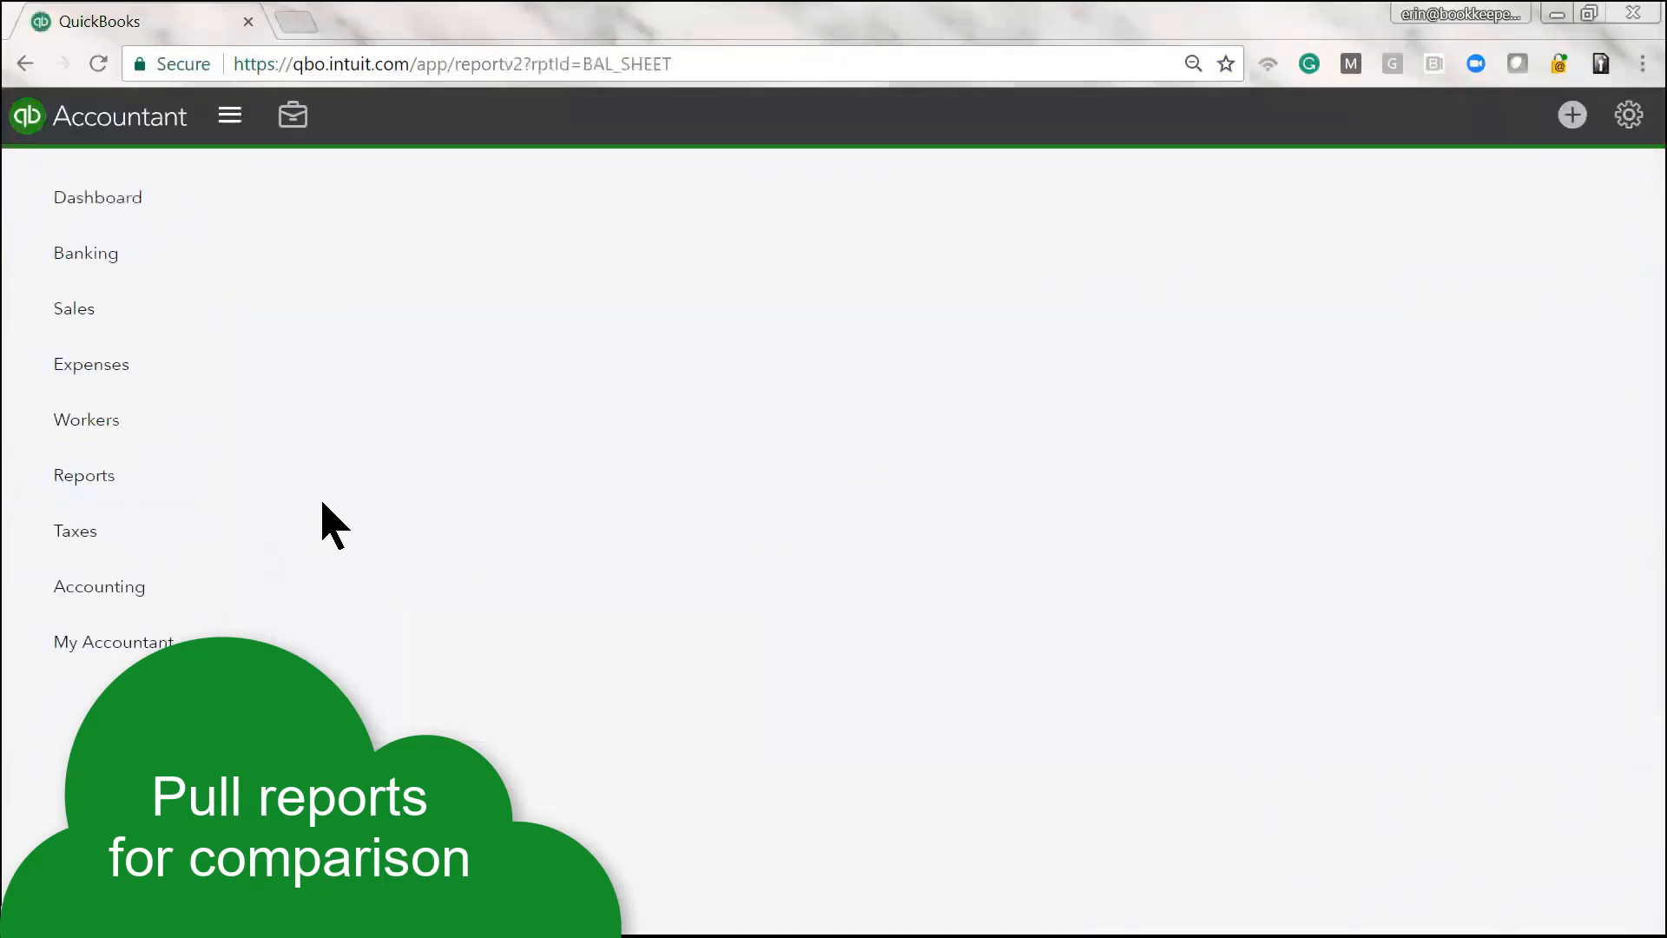
scroll(1293, 729, down, 10)
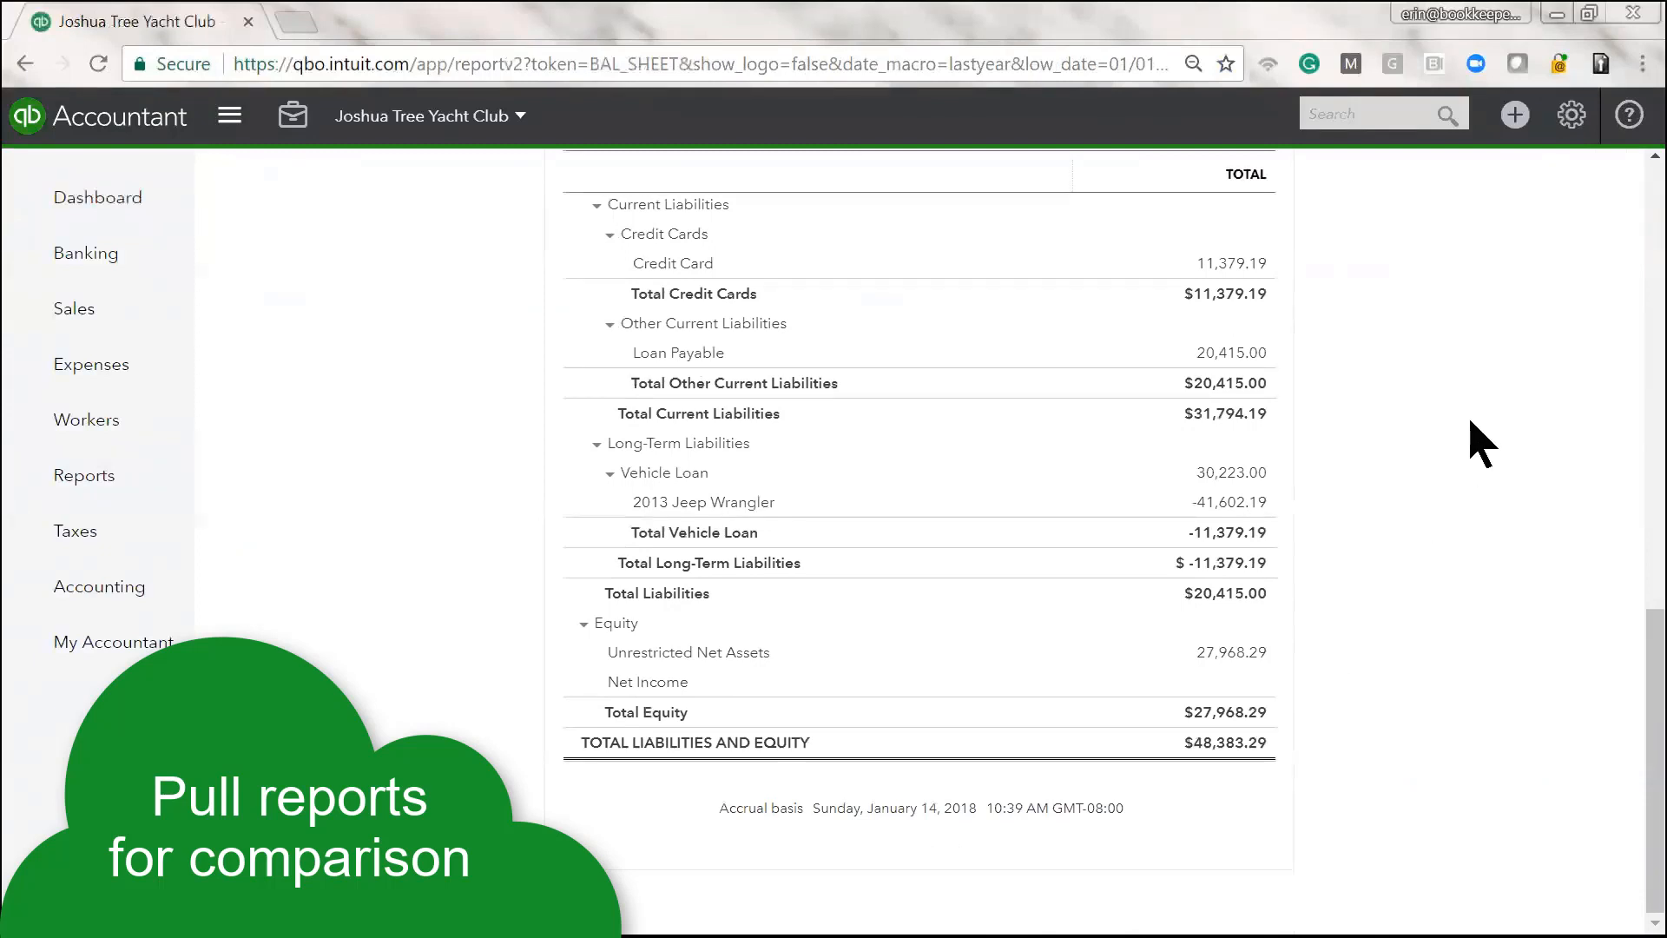
right_click(128, 35)
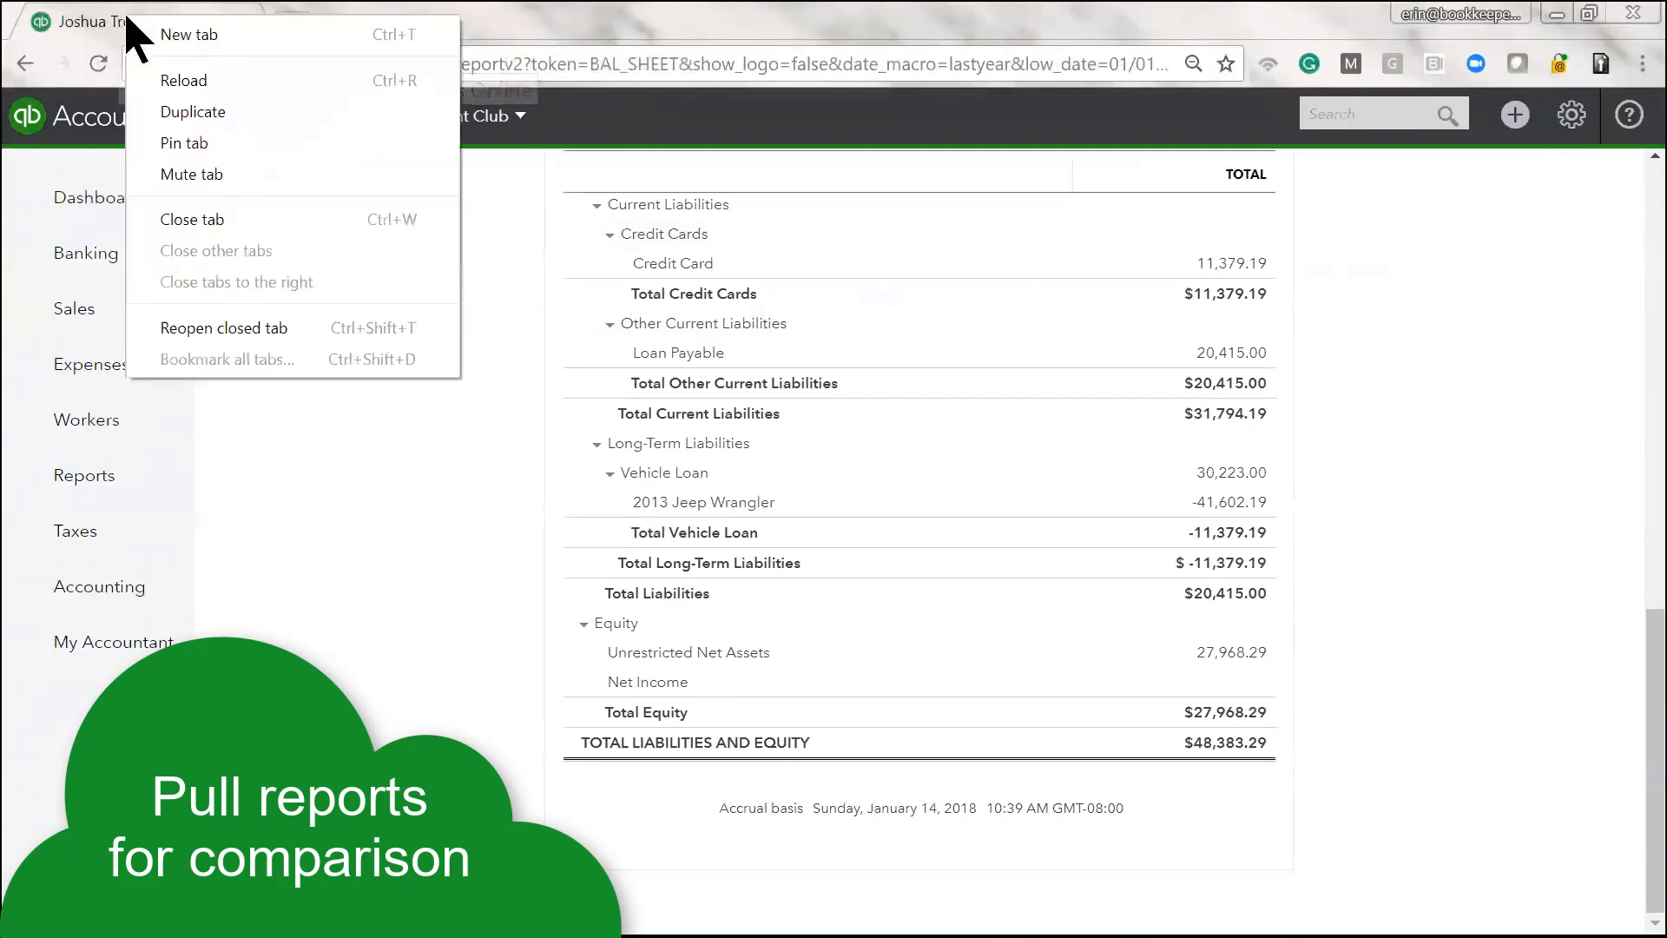
click(192, 111)
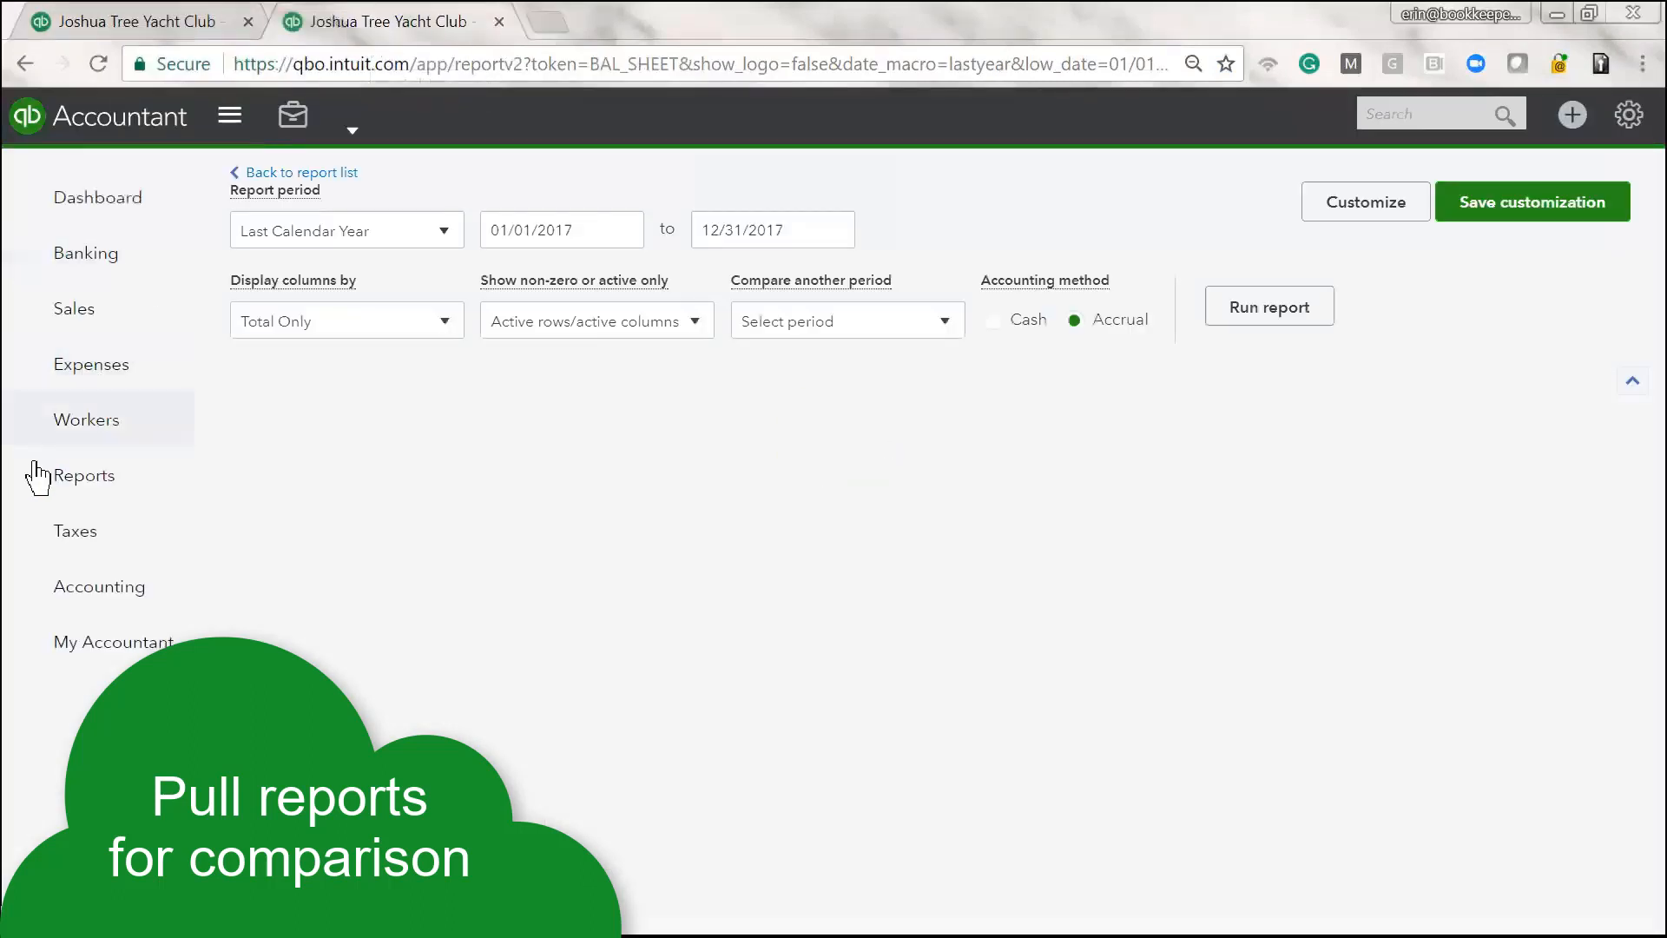
click(83, 478)
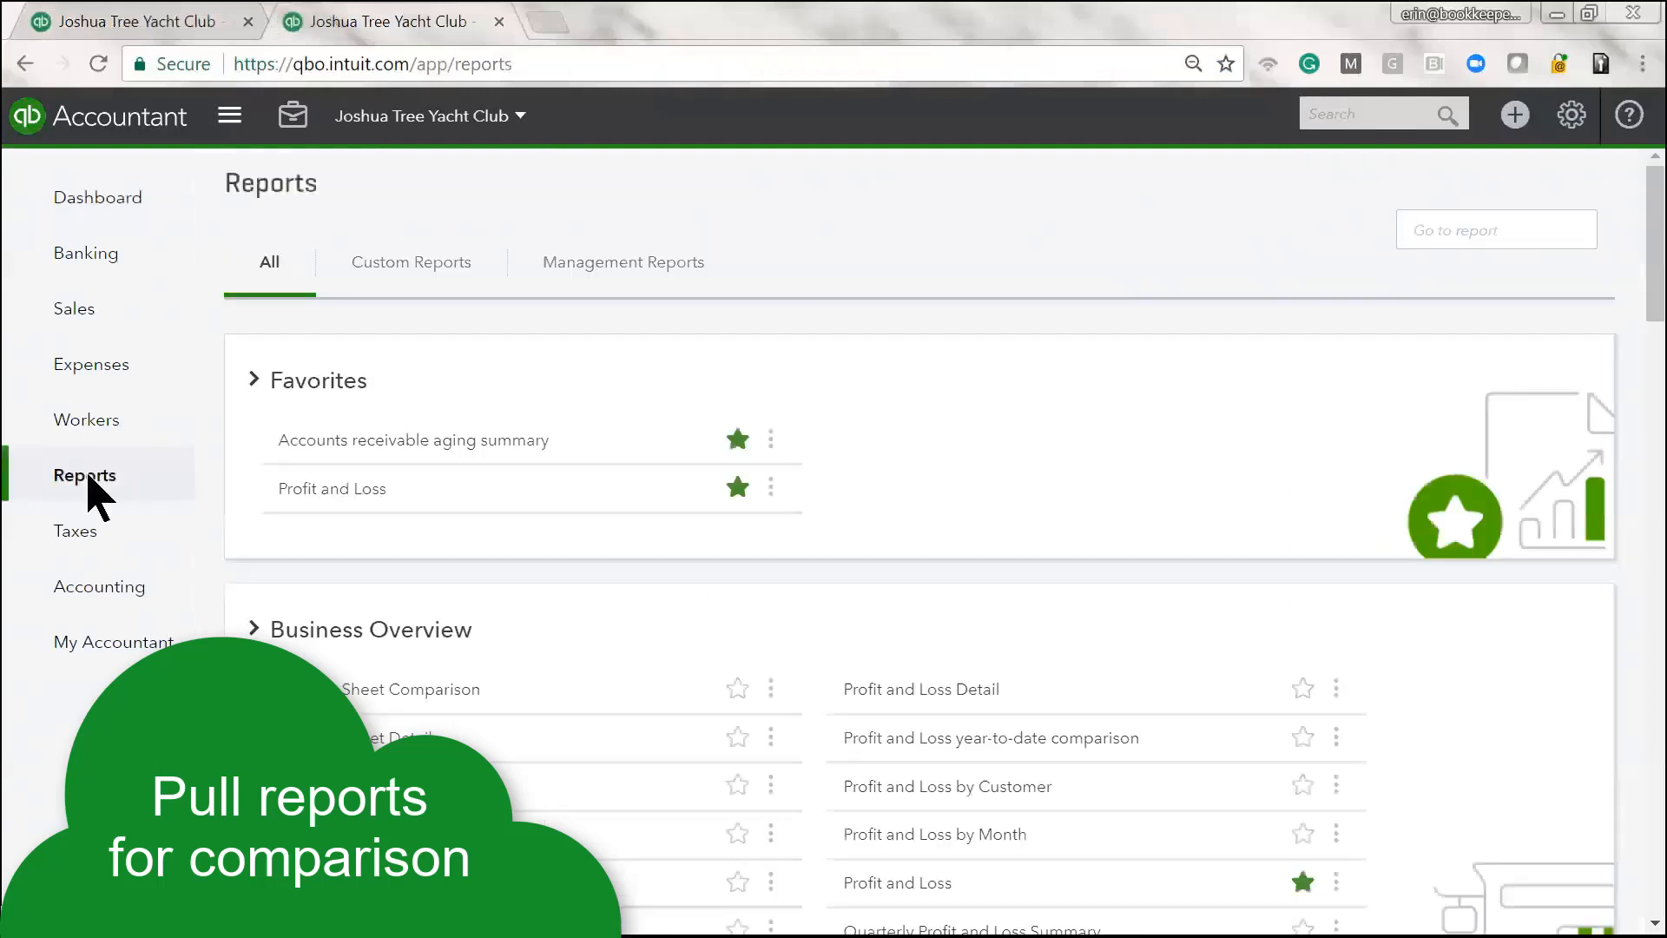
click(368, 492)
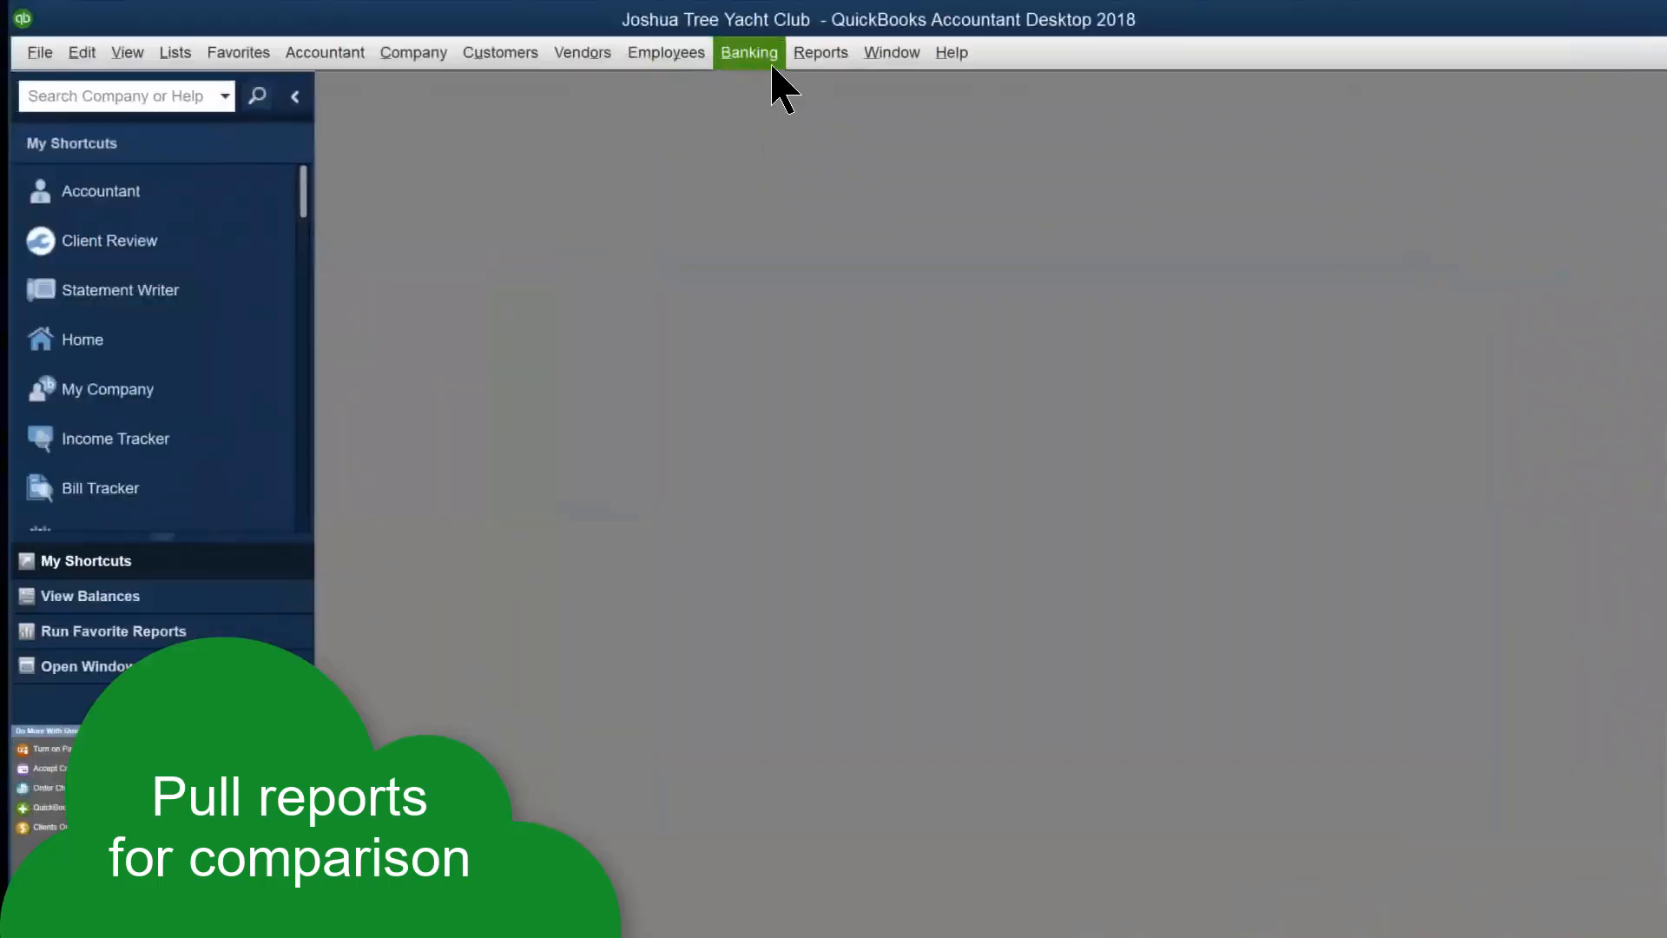
Run the desktop Balance Sheet Standard report with the Dates range set to All
click(801, 56)
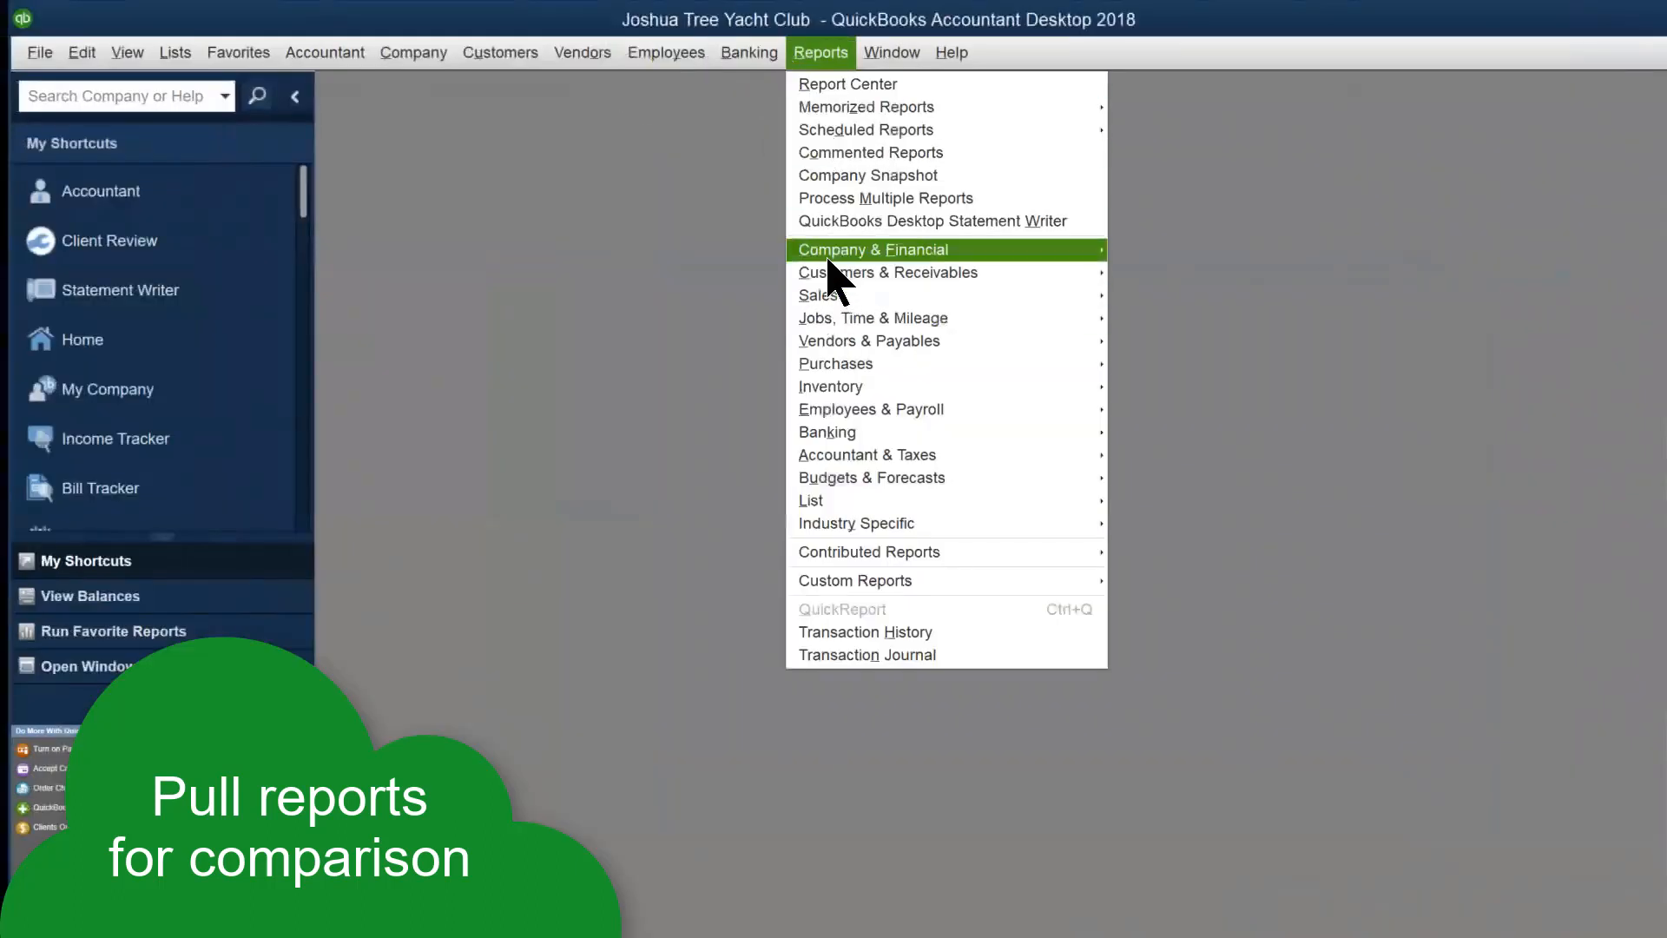
mouse_move(829, 257)
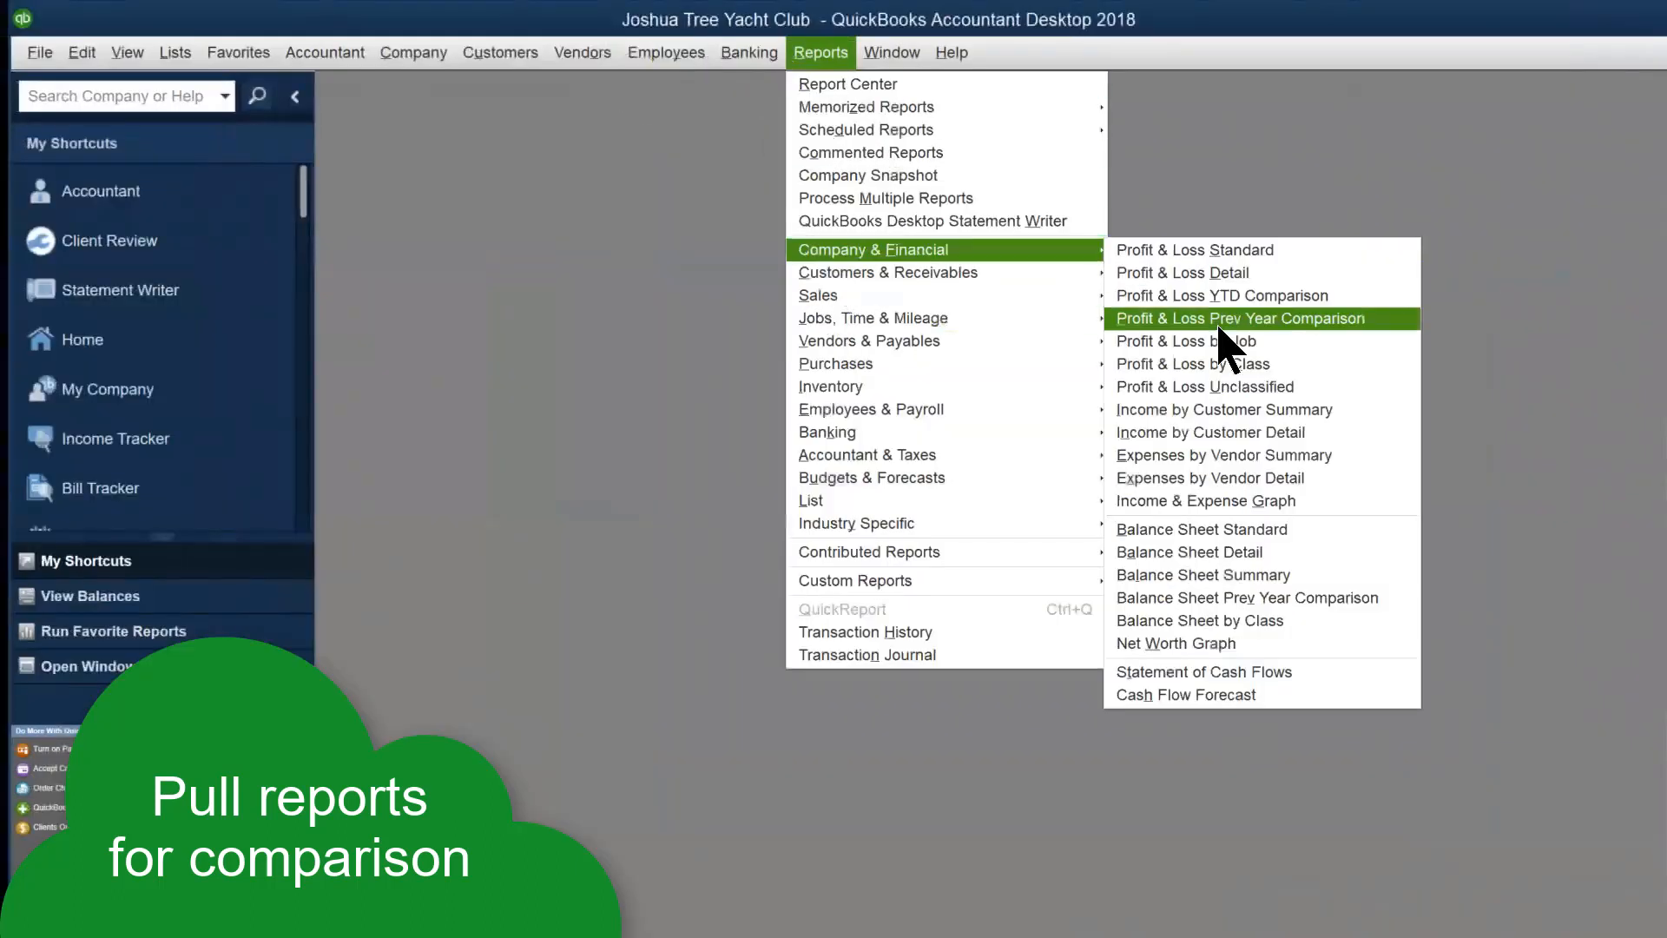
click(1237, 529)
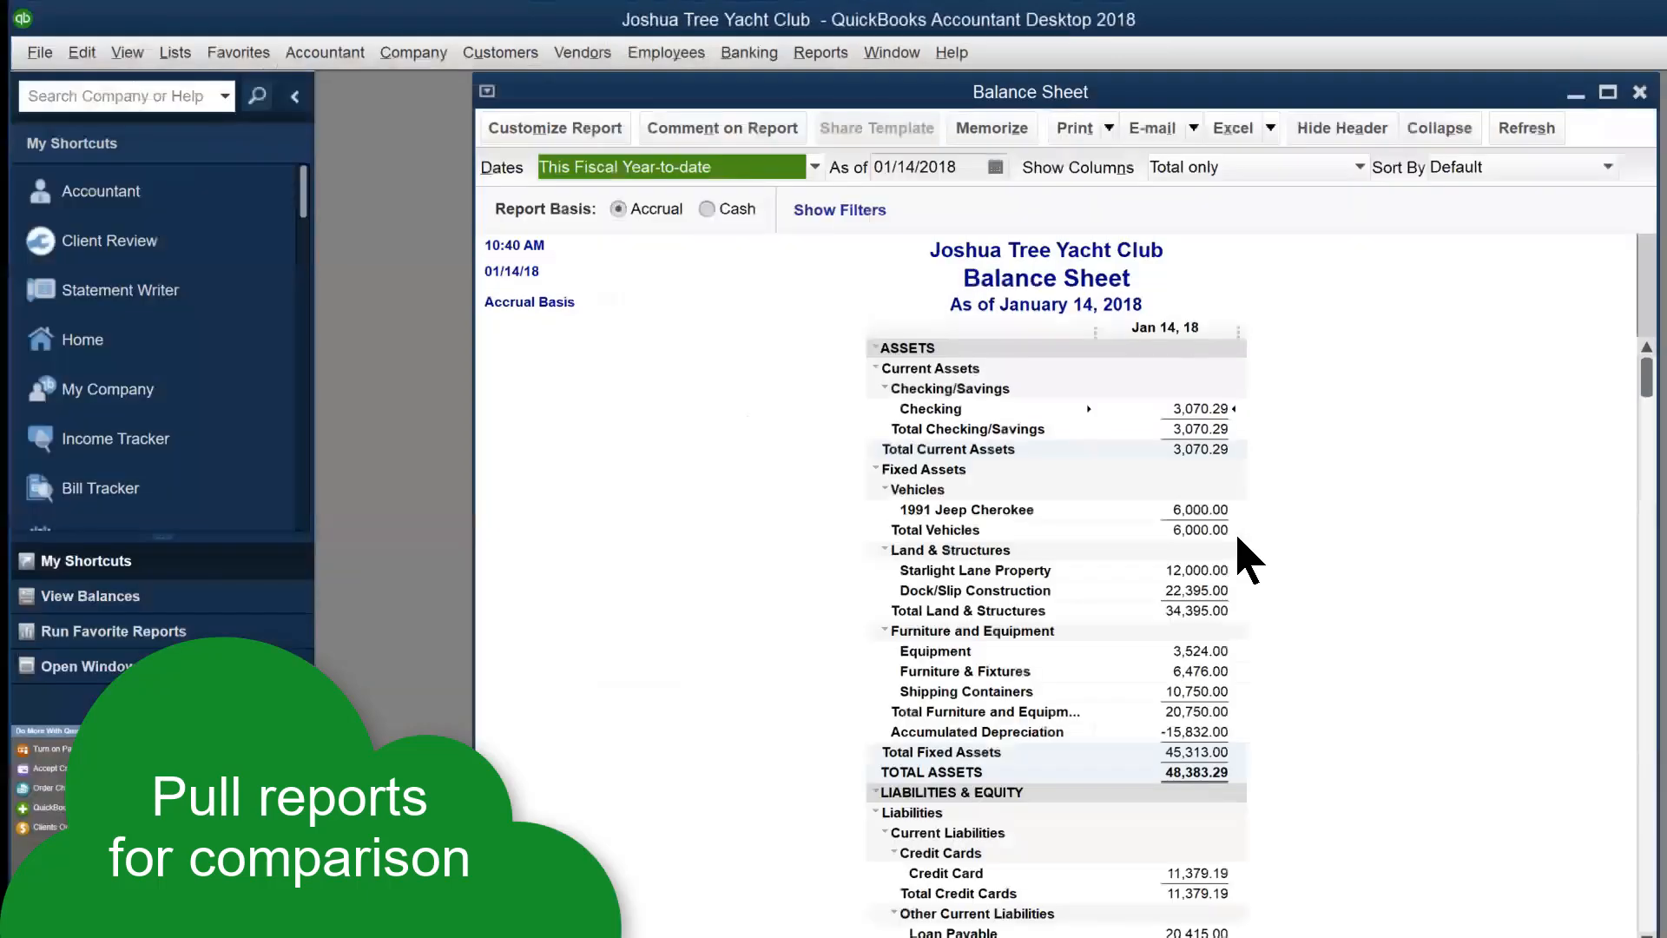
click(815, 167)
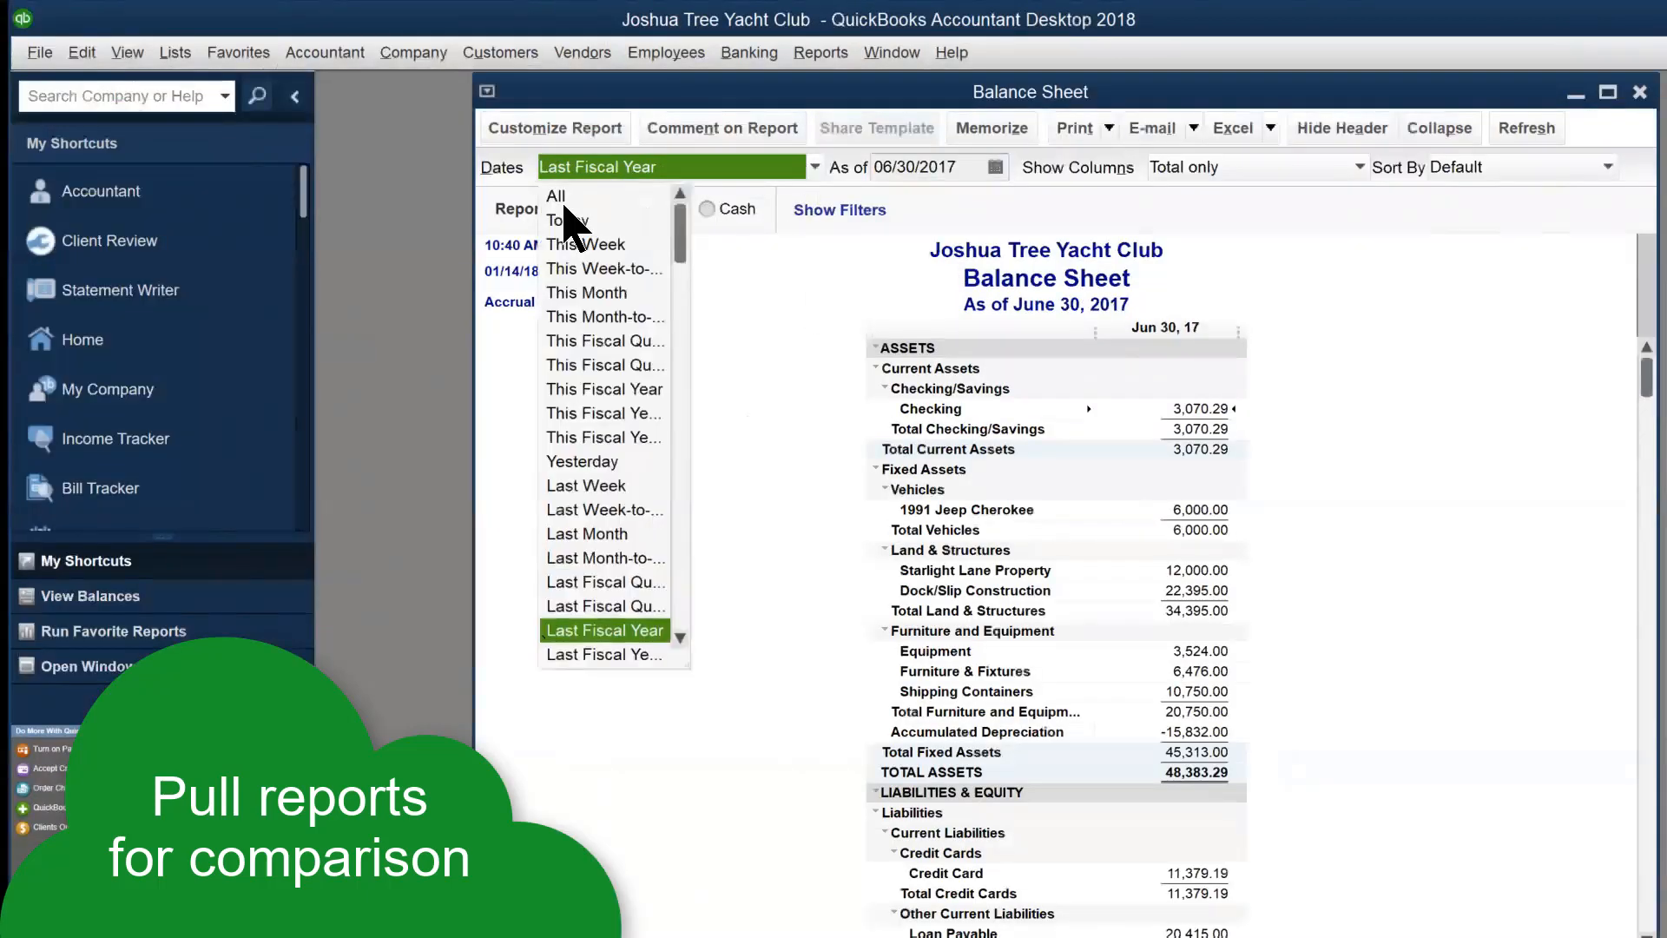
click(563, 199)
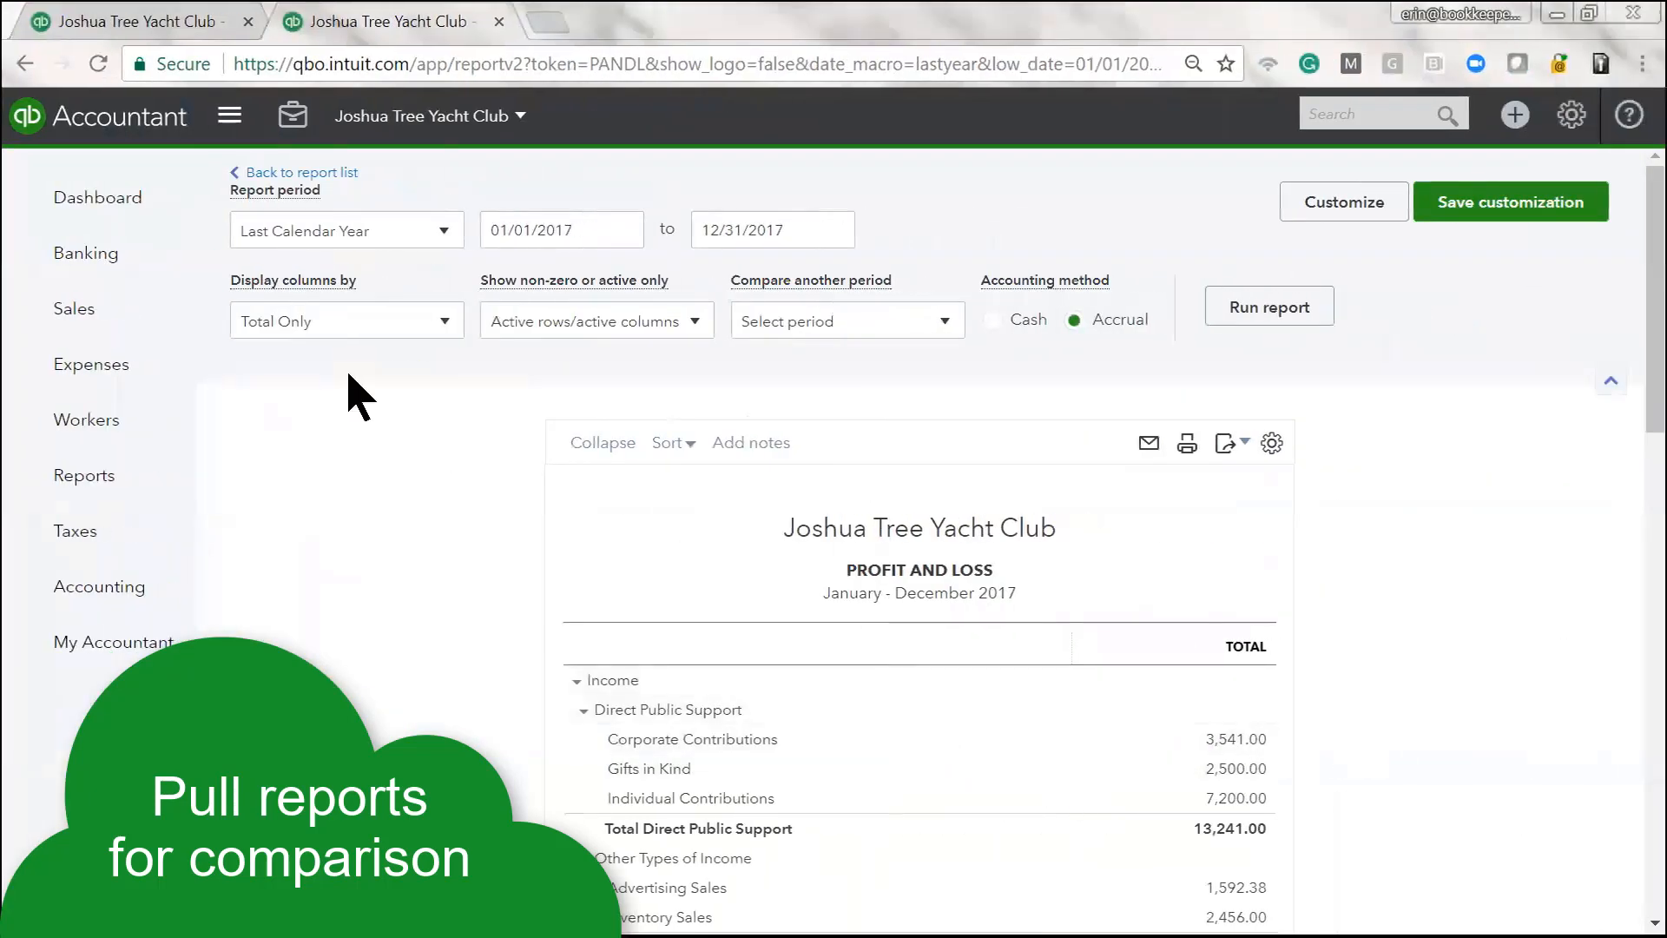
Rerun the online Balance Sheet with the report period set to All Dates
key(ctrl+shift+Tab)
click(448, 231)
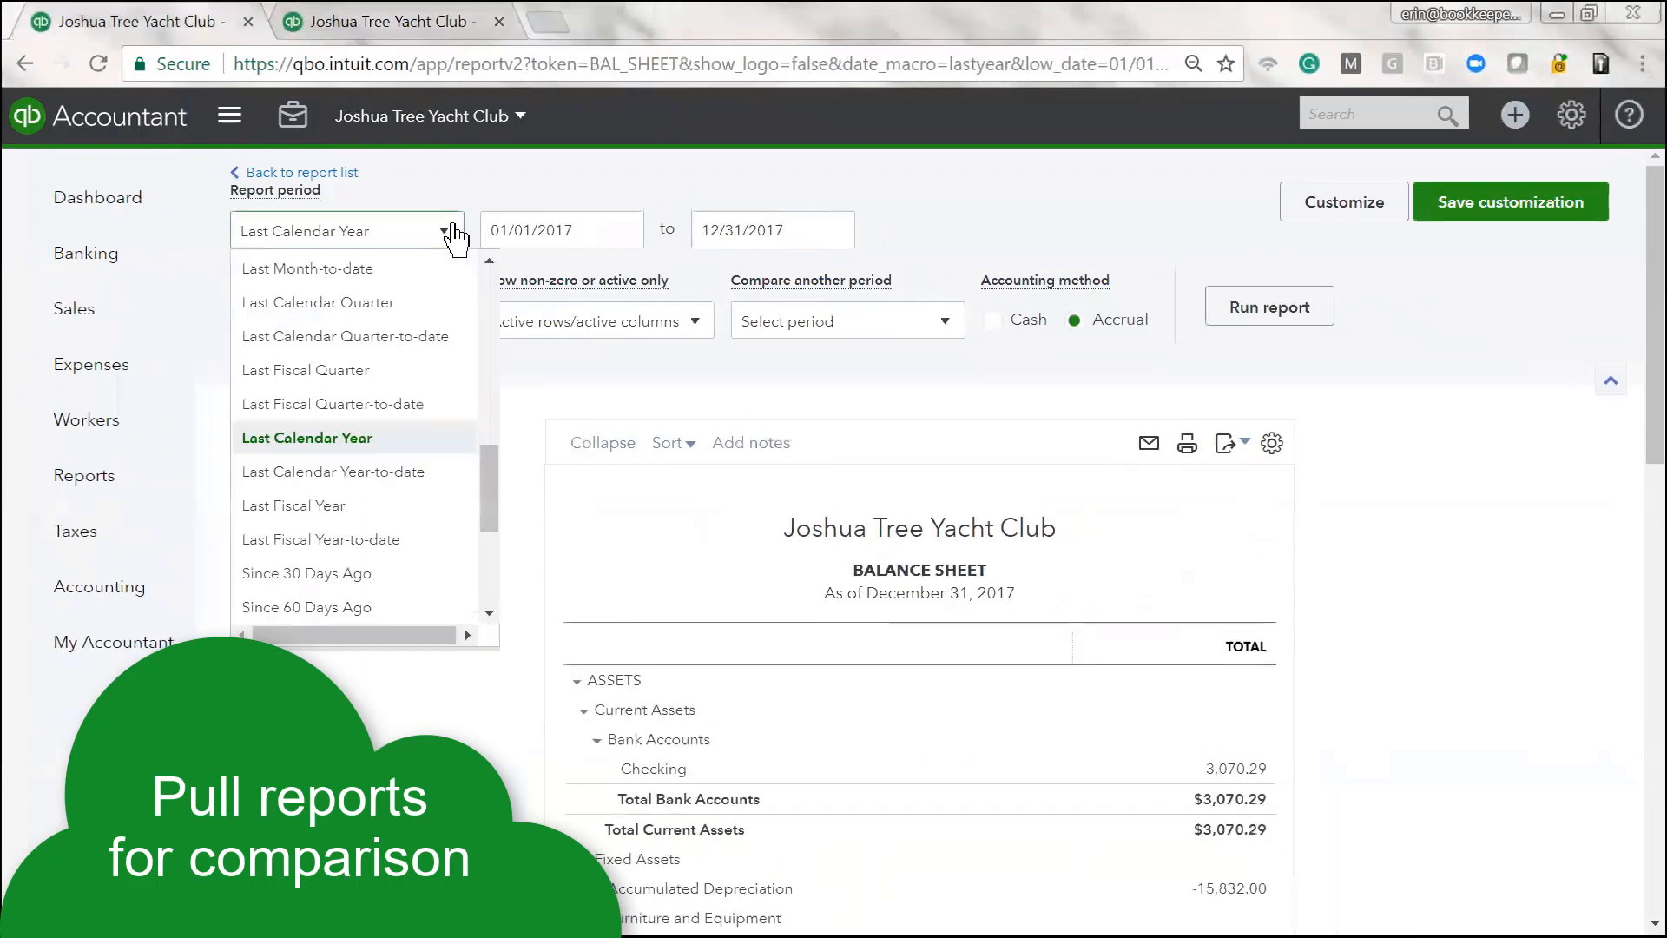
scroll(353, 413, up, 10)
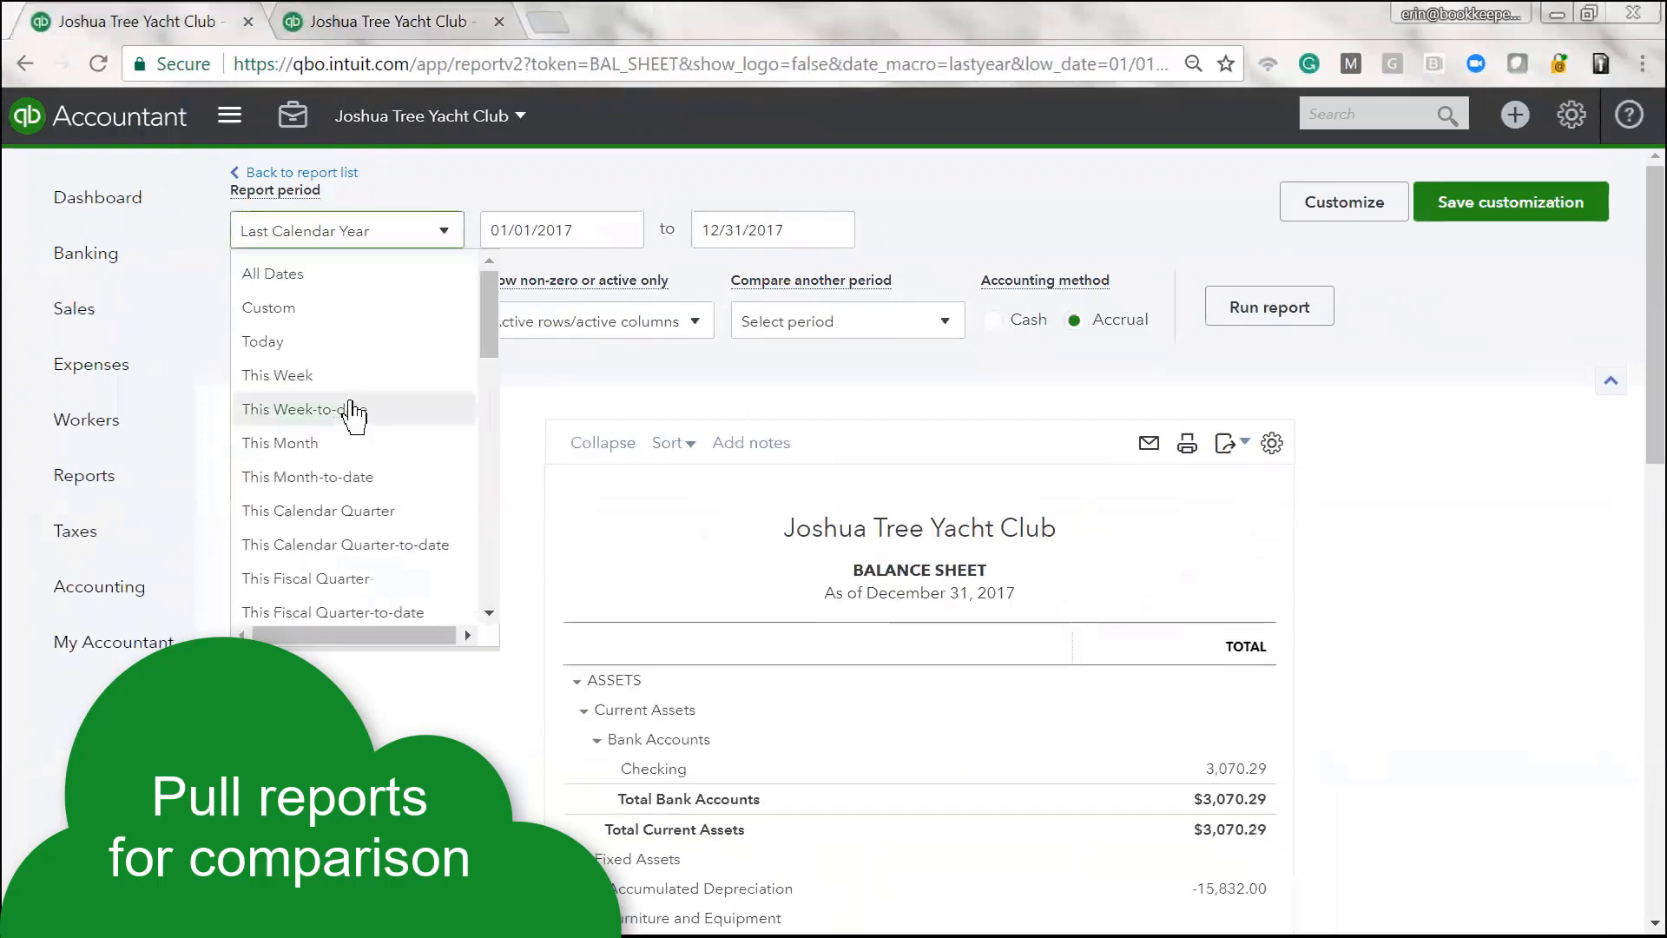
click(266, 276)
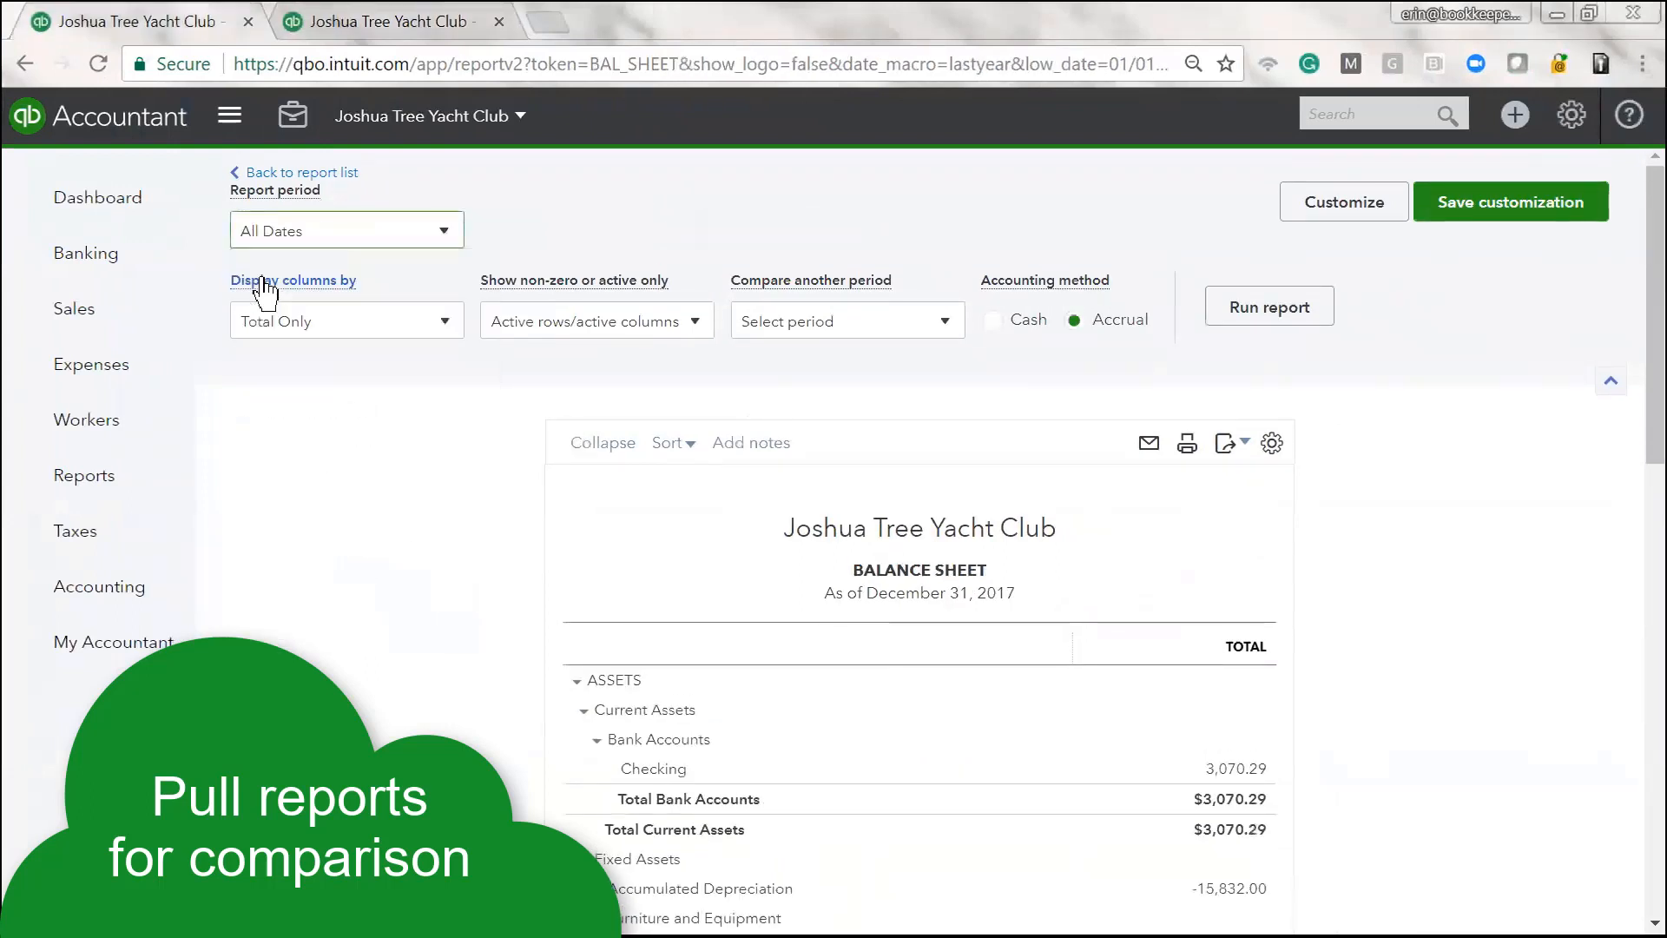
click(1231, 309)
scroll(1441, 569, down, 3)
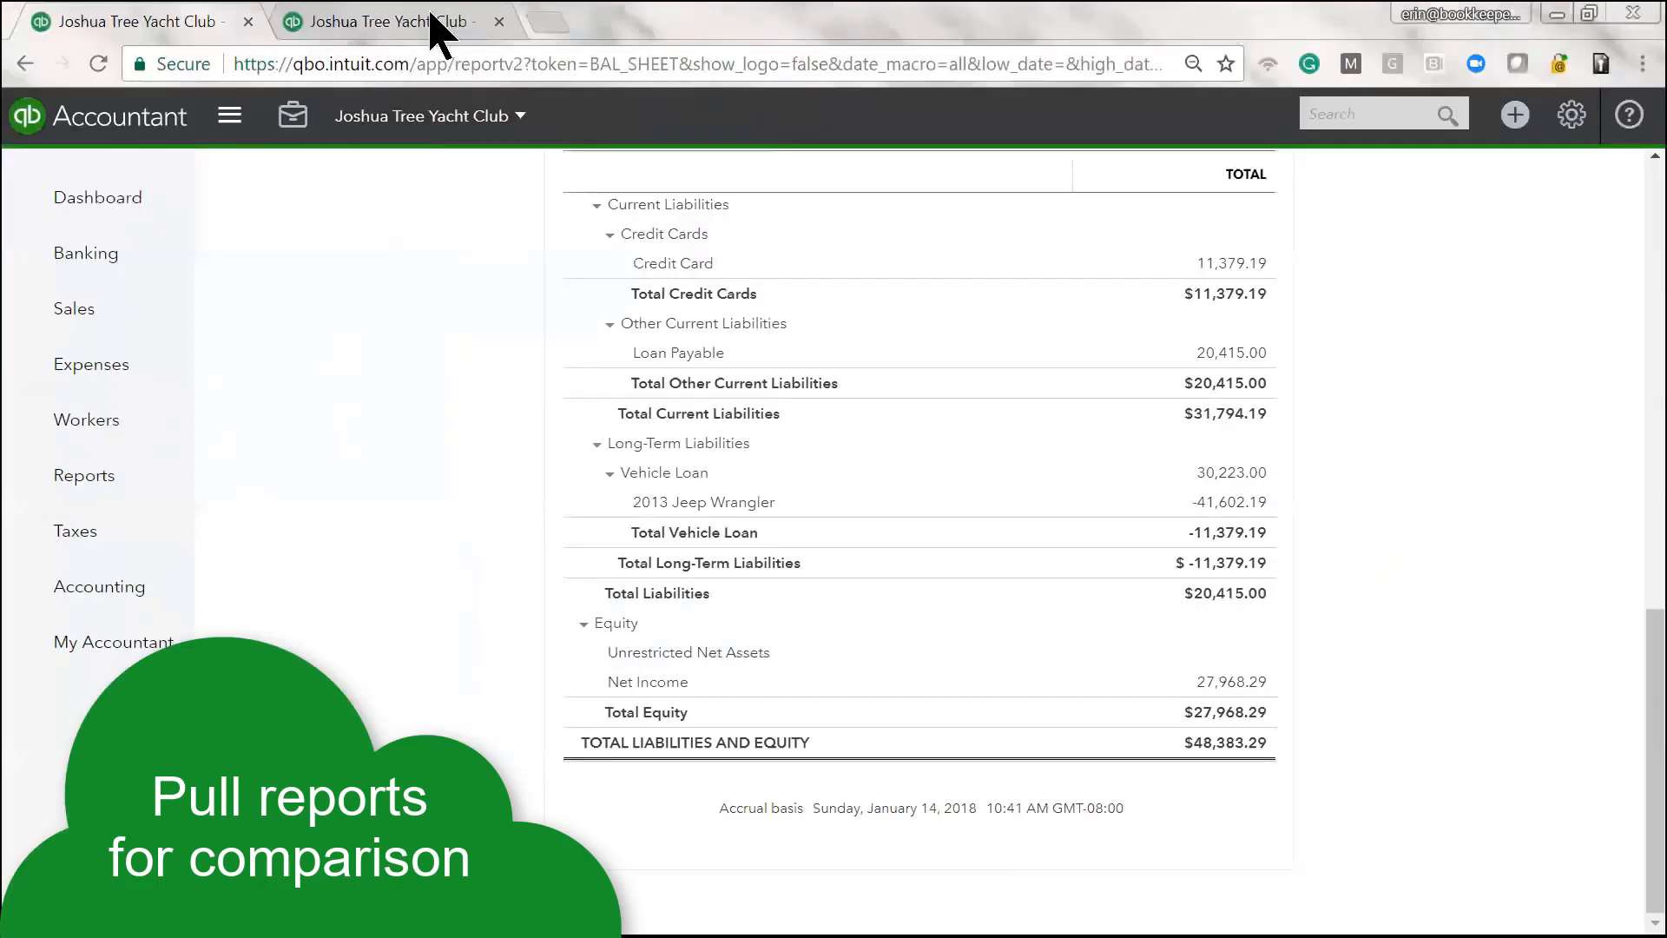
Rerun the online Profit and Loss with the report period set to All Dates
click(435, 26)
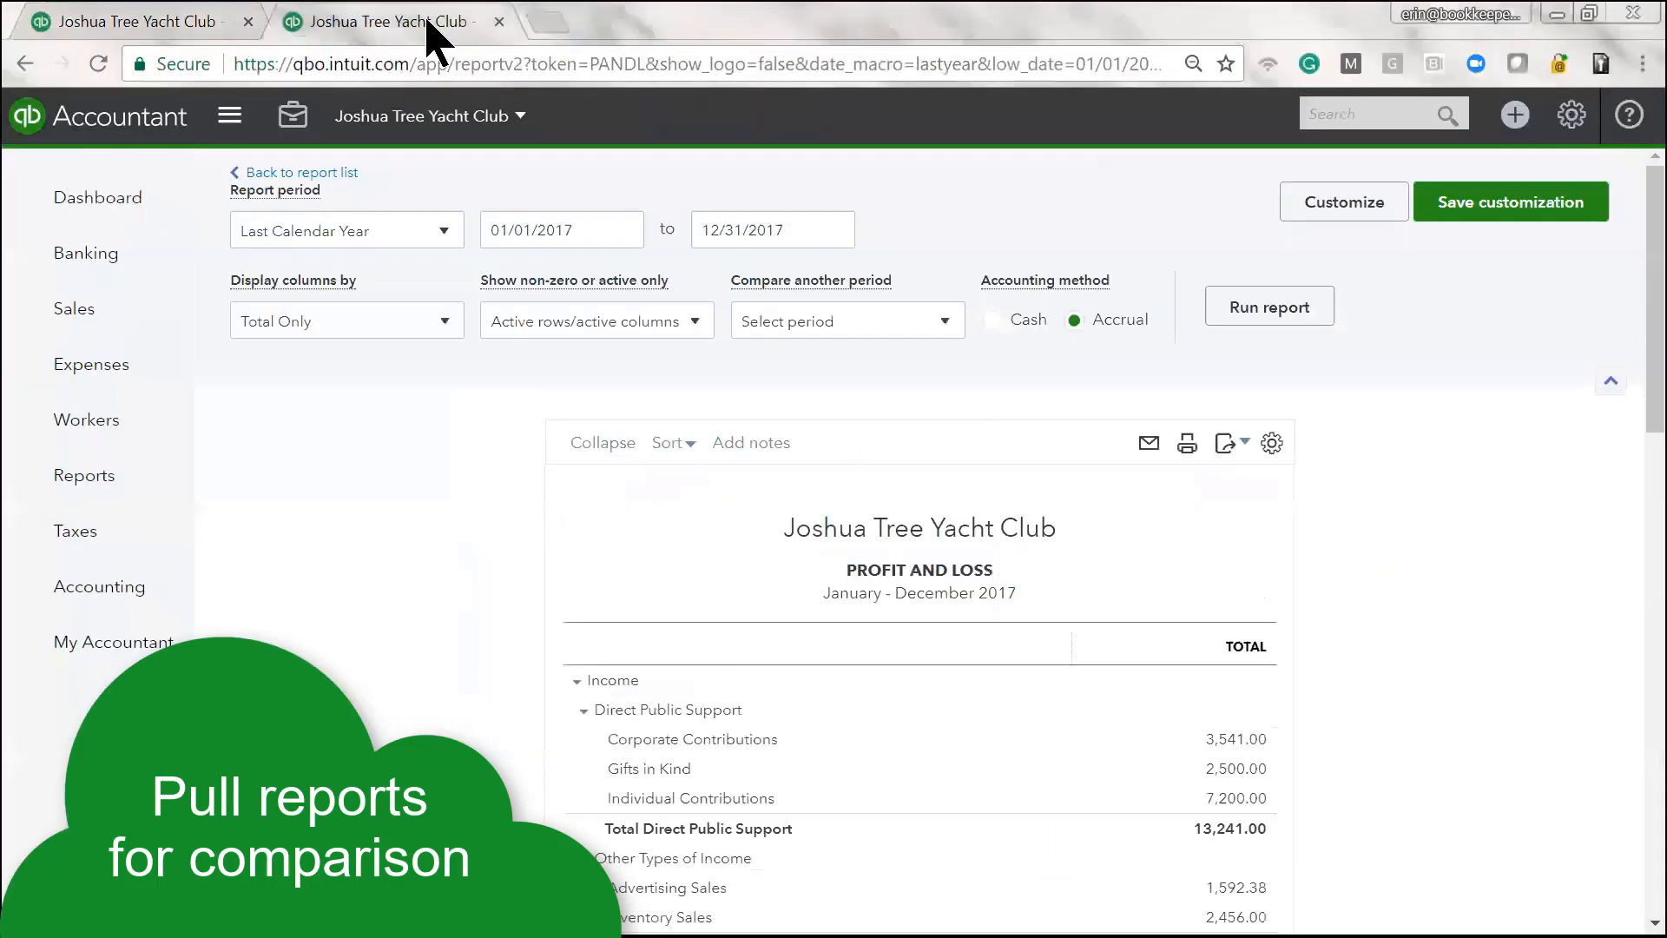
click(452, 251)
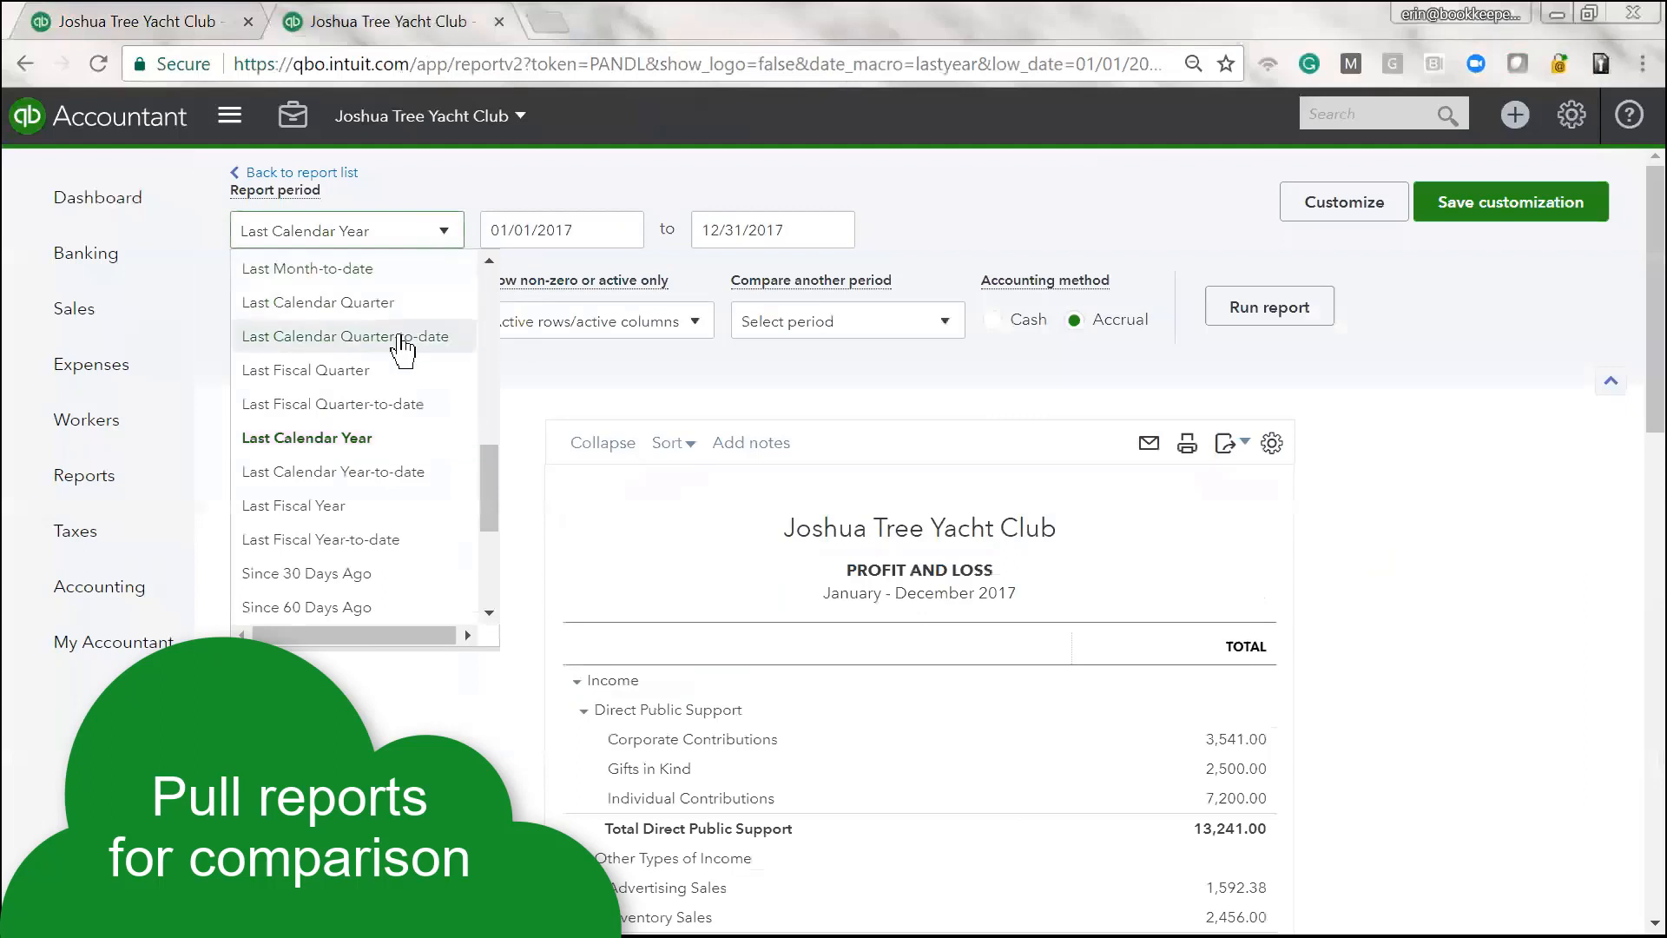
scroll(438, 348, up, 5)
click(273, 273)
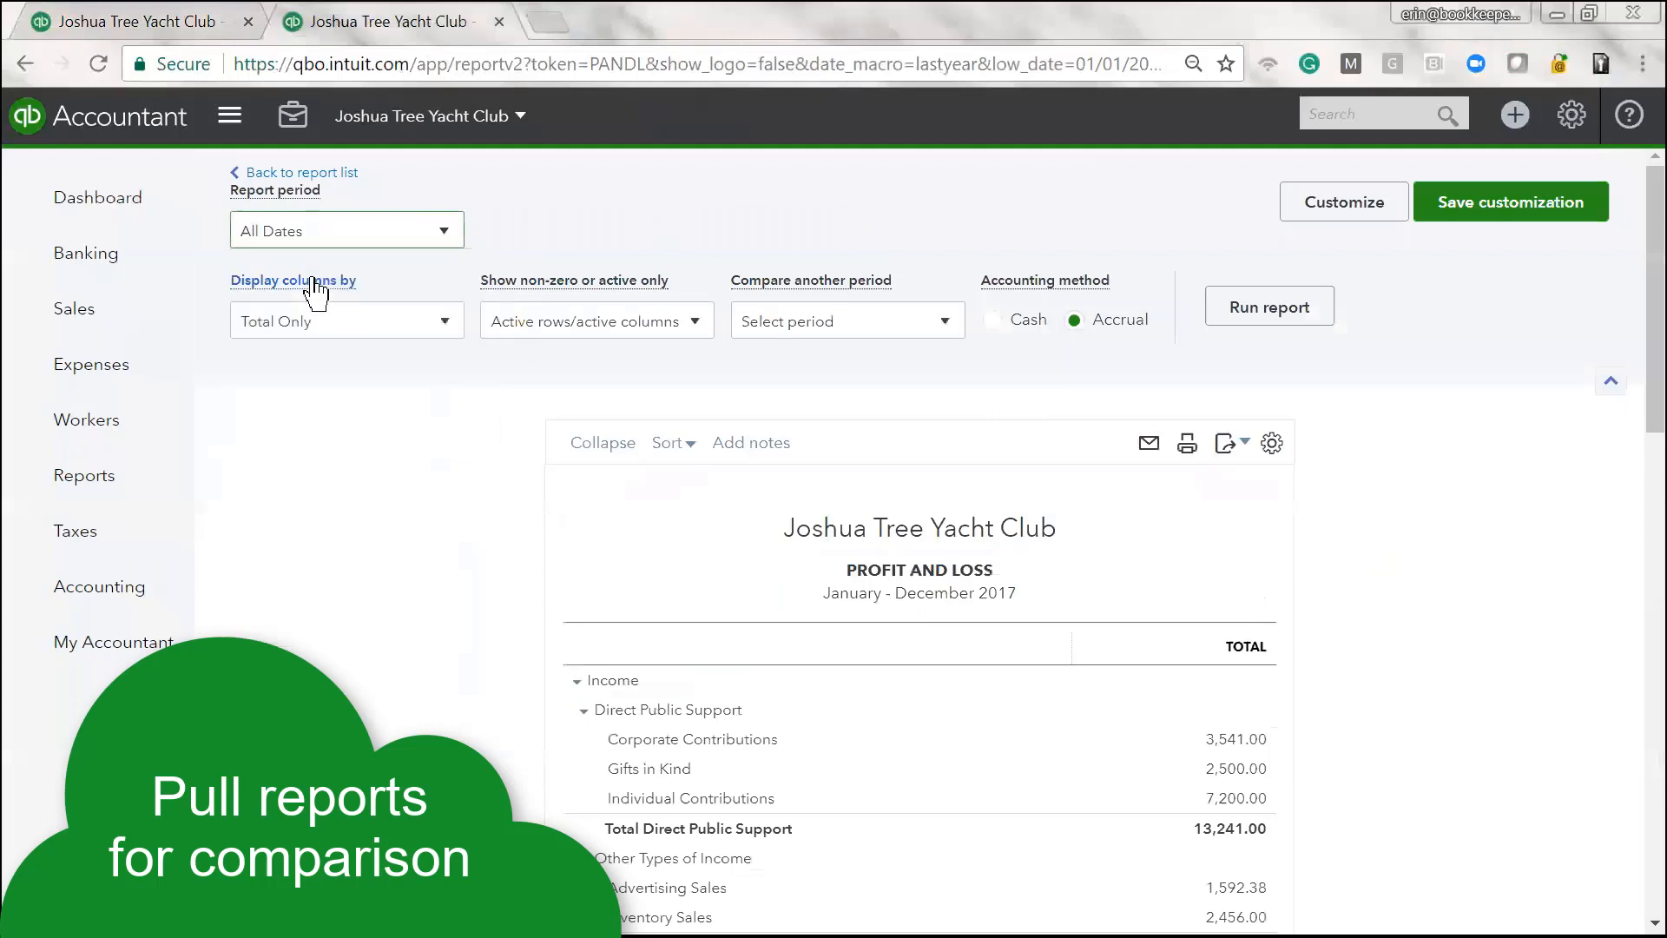
click(1303, 323)
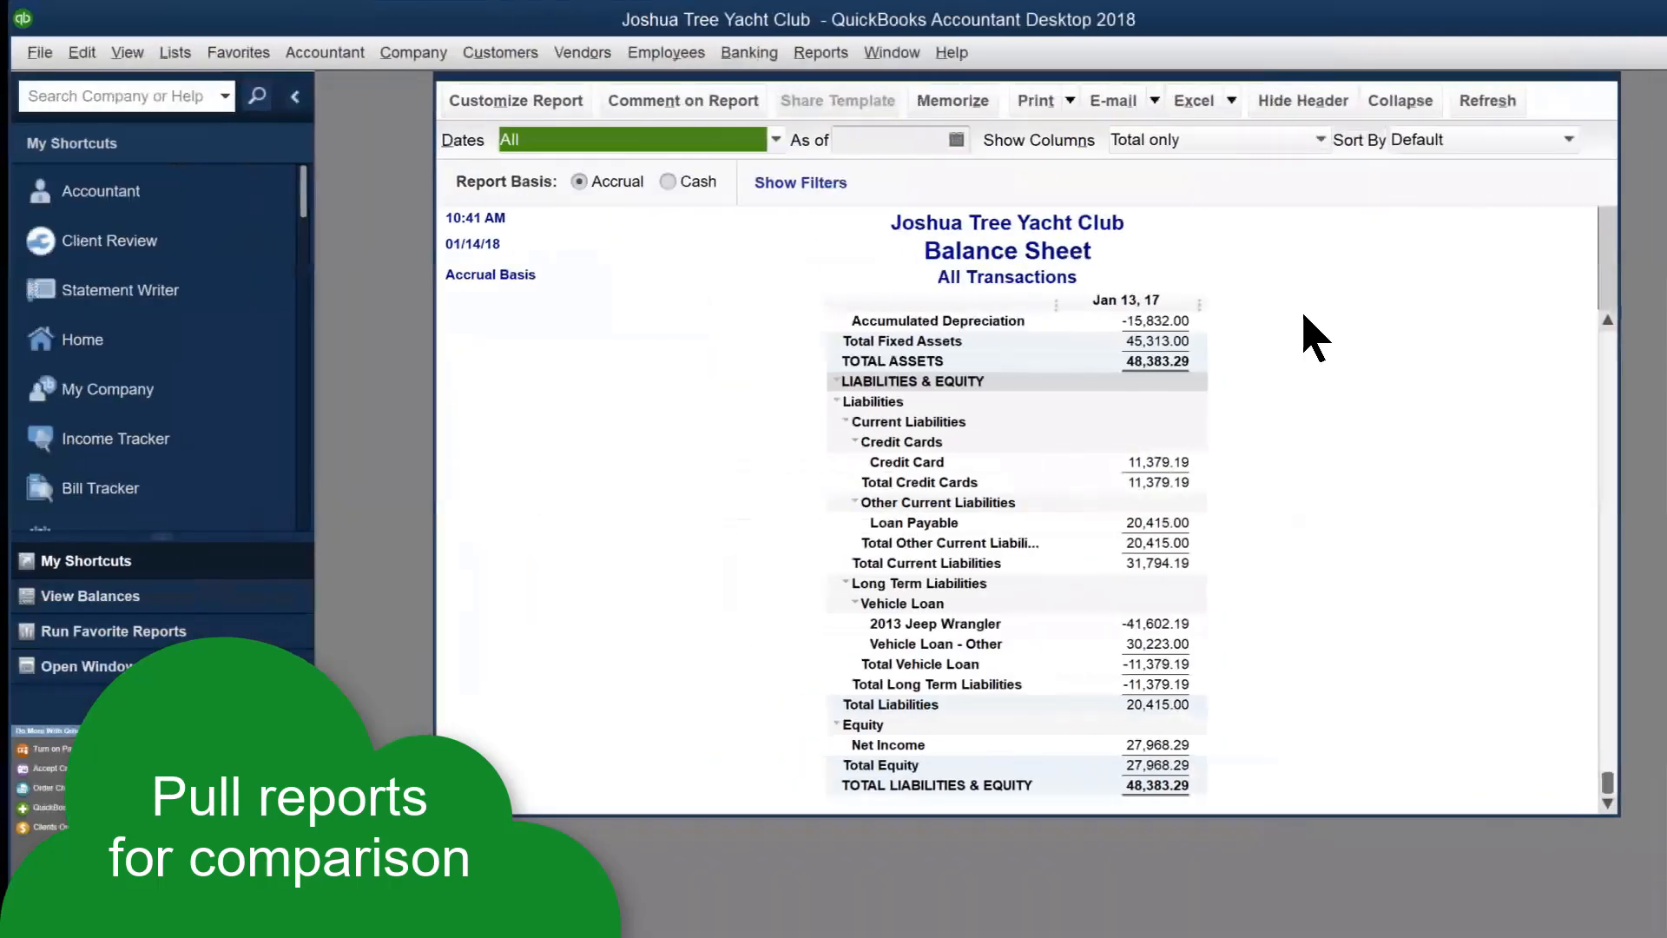
Open the desktop Profit & Loss Standard report with Dates set to All
click(821, 54)
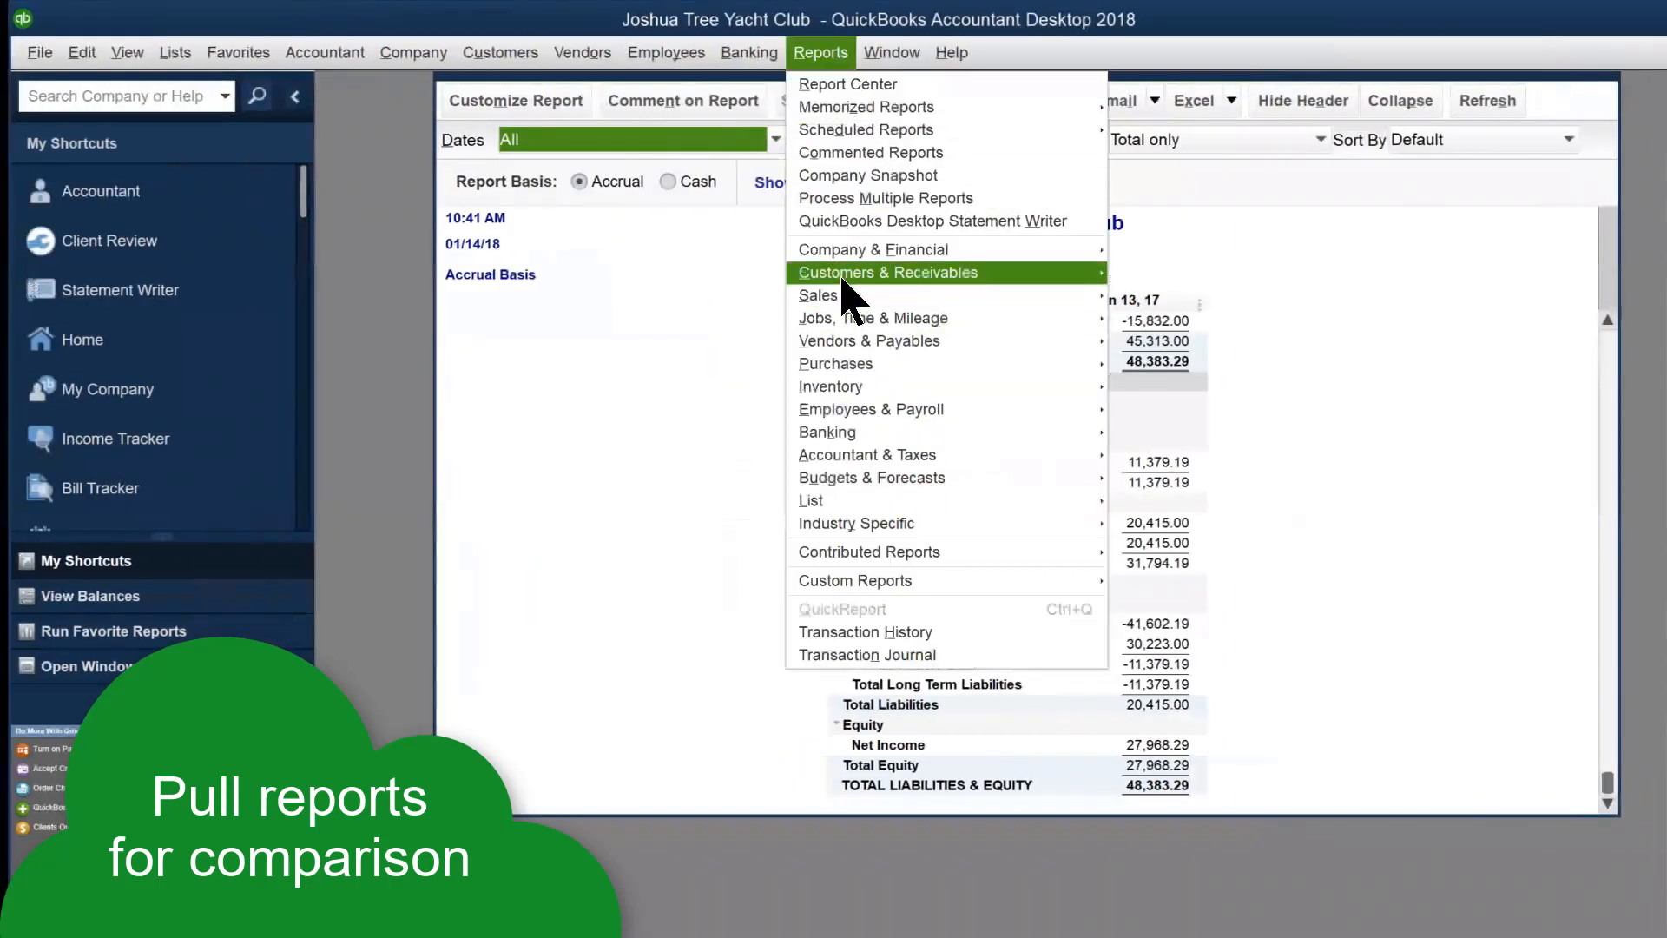
mouse_move(842, 251)
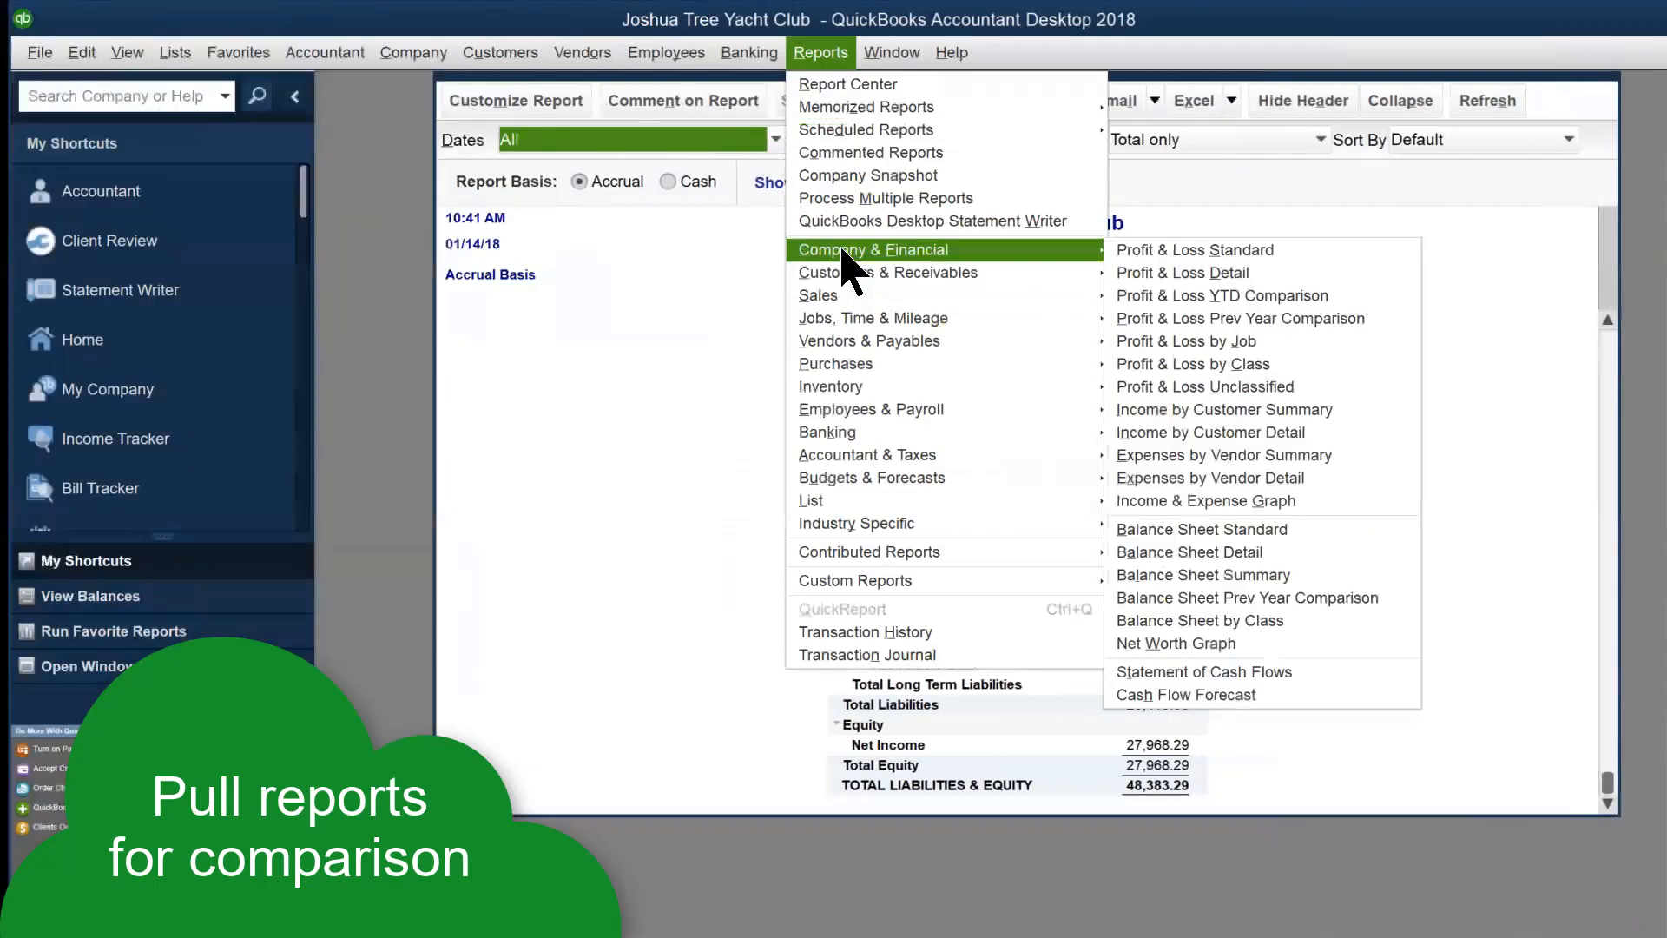
click(1180, 252)
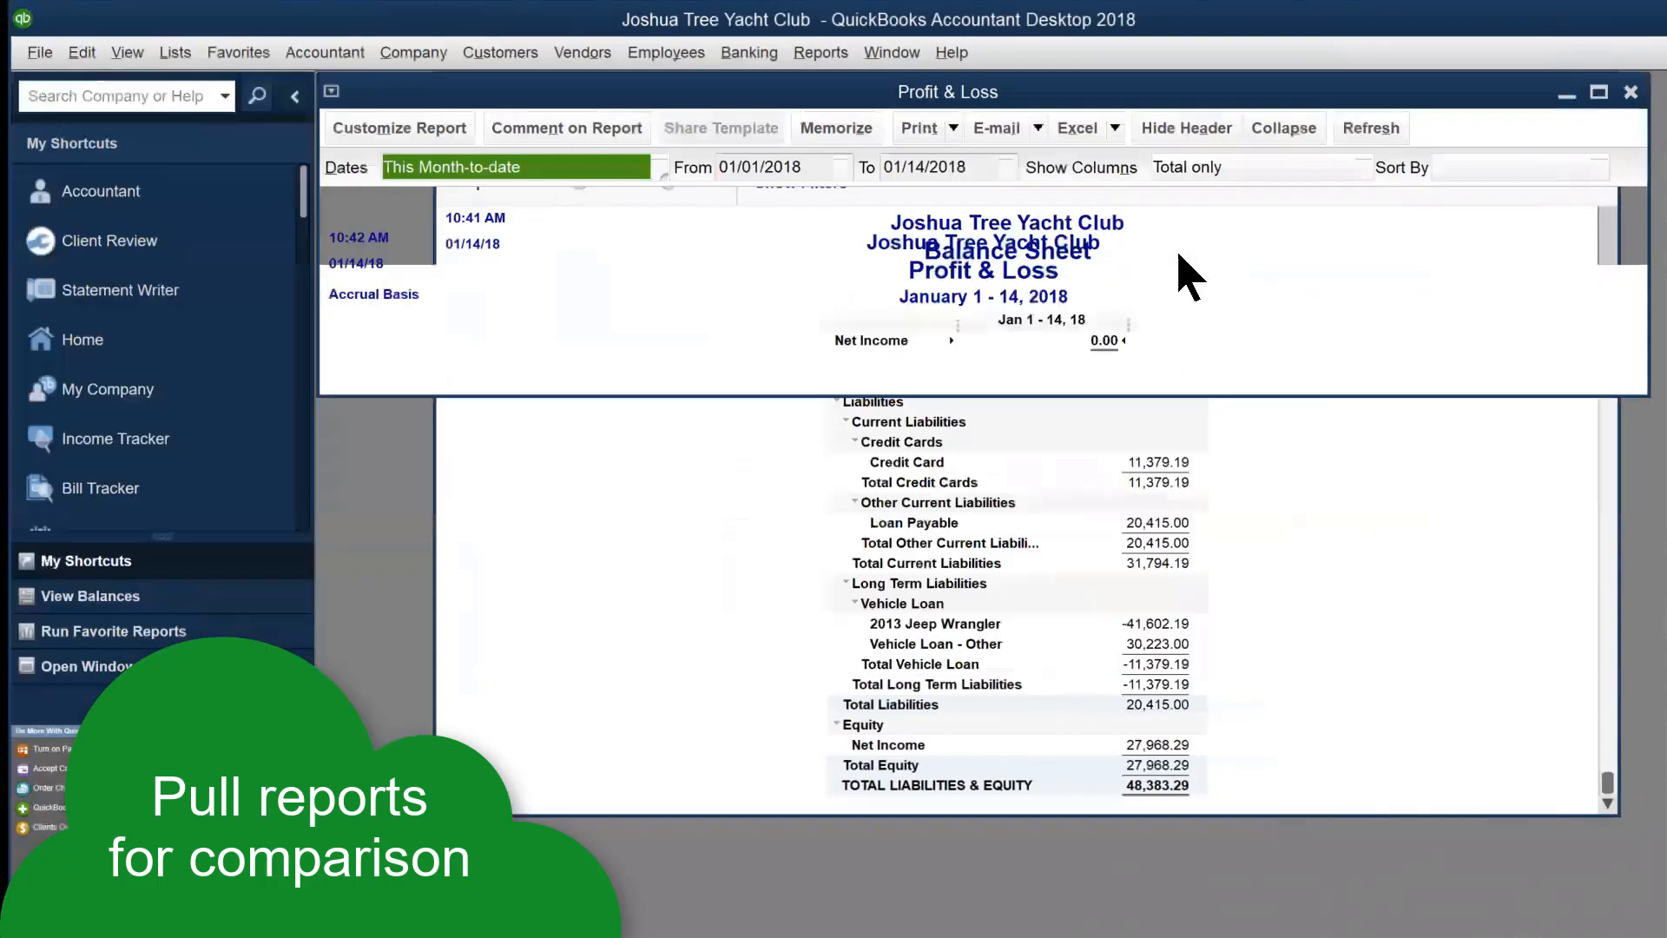
click(659, 166)
click(401, 197)
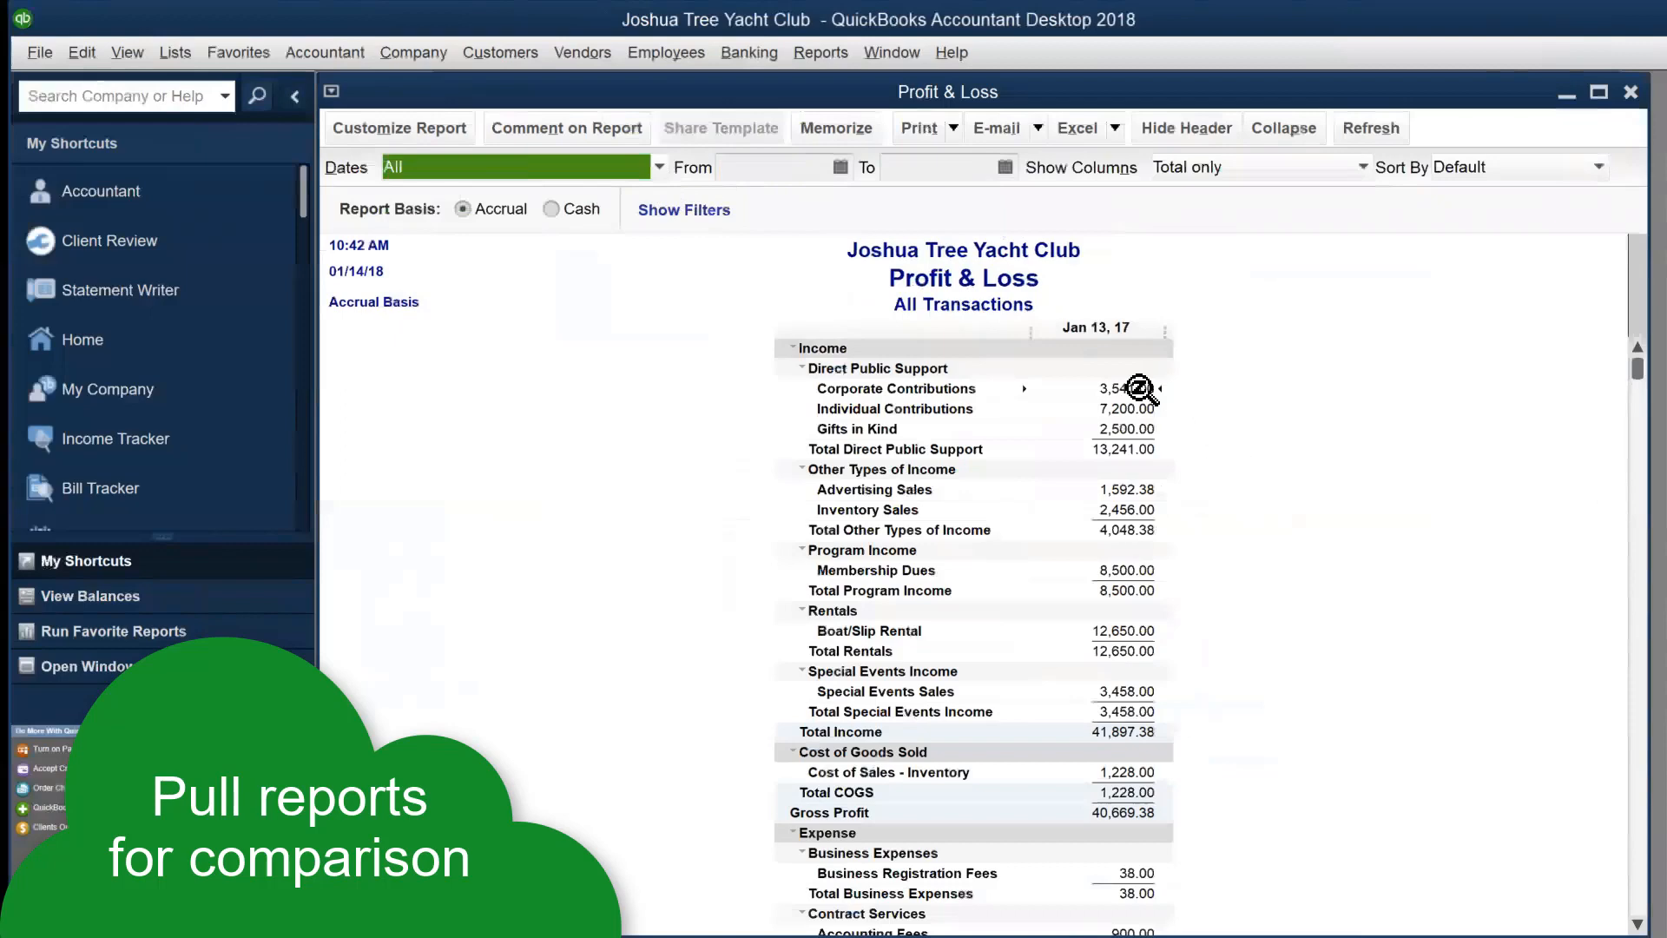